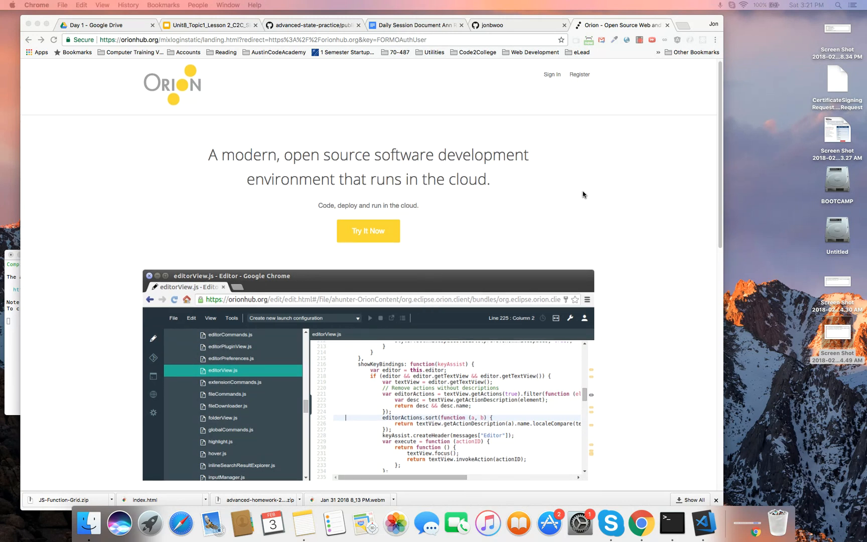
- Browse the orionhub.org landing page and highlight the Eclipse Foundation credit in the footer
scroll(582, 194, "down", 5)
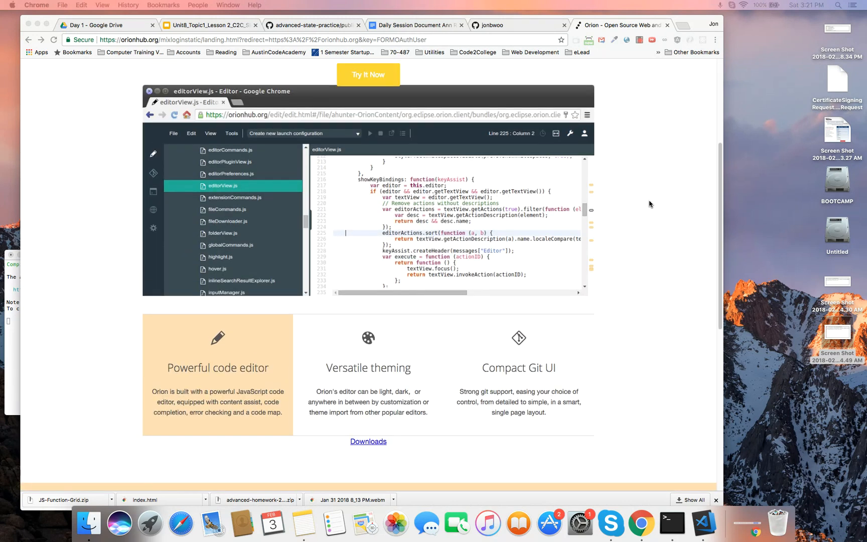
scroll(650, 203, "down", 8)
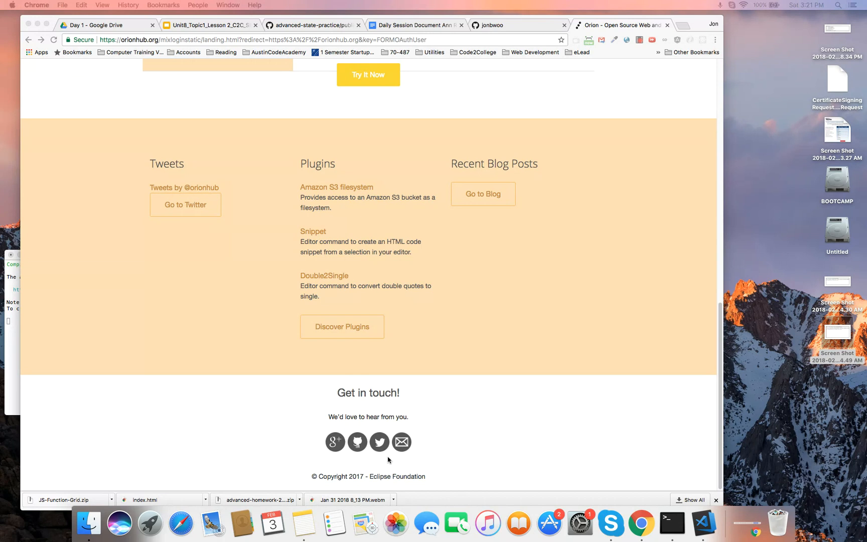
left_click_drag(370, 477, 432, 476)
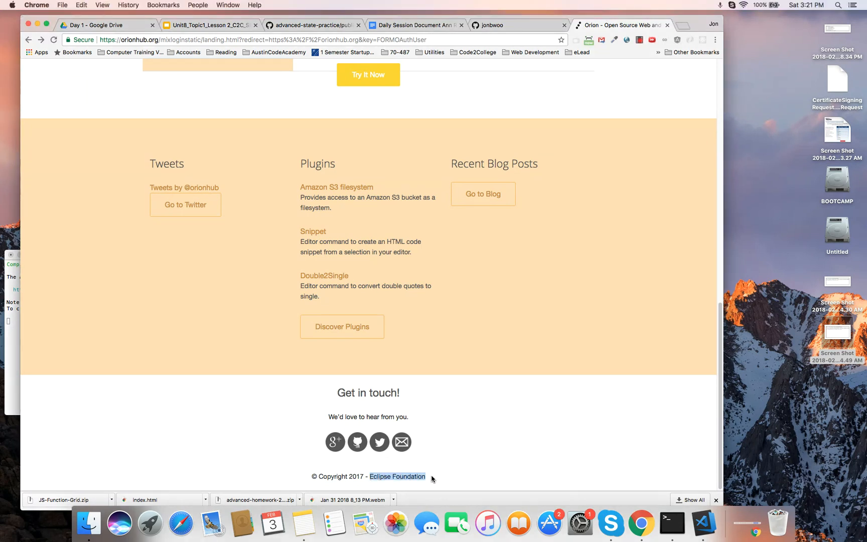
scroll(512, 396, "up", 15)
scroll(512, 395, "up", 2)
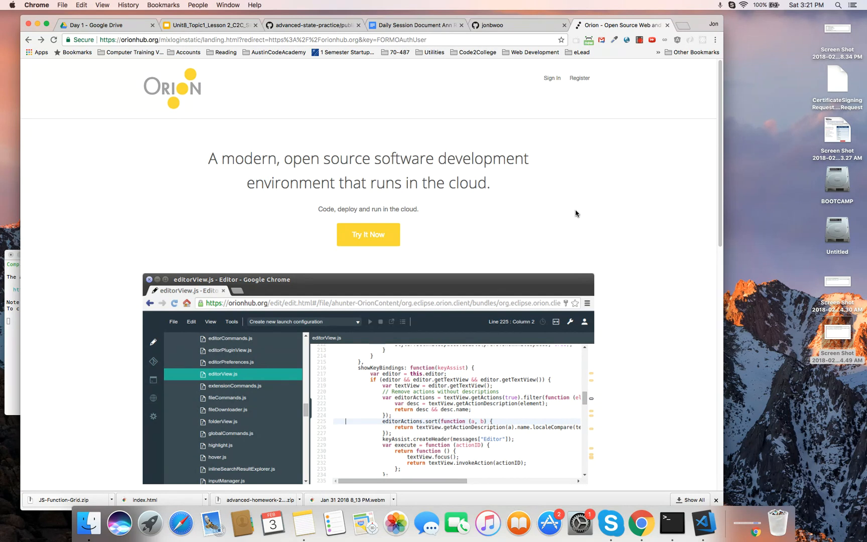
left_click_drag(698, 28, 708, 29)
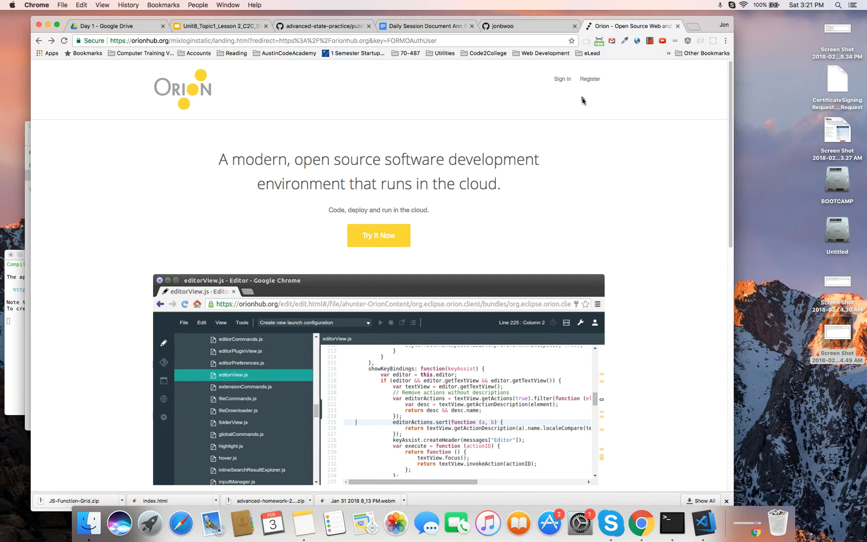
- Sign in to Orion with GitHub and authorize orionhub.org on the OAuth page
left_click(561, 80)
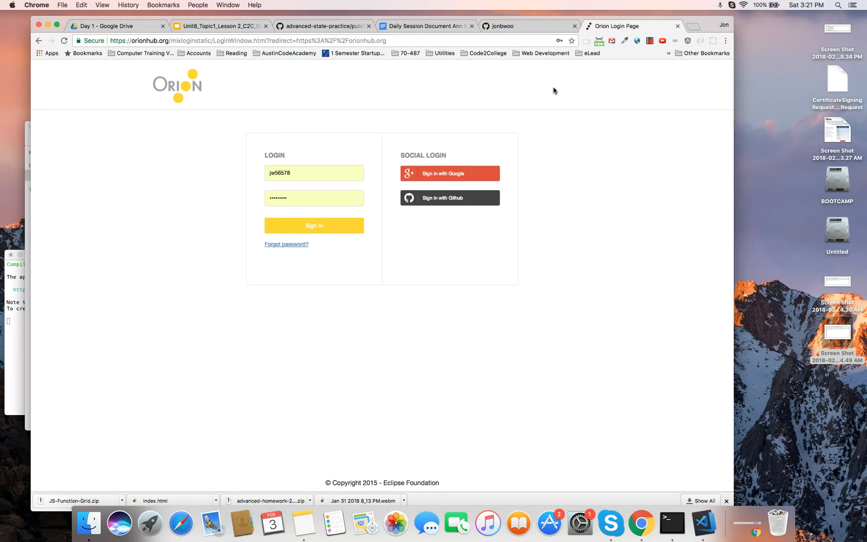
left_click(455, 198)
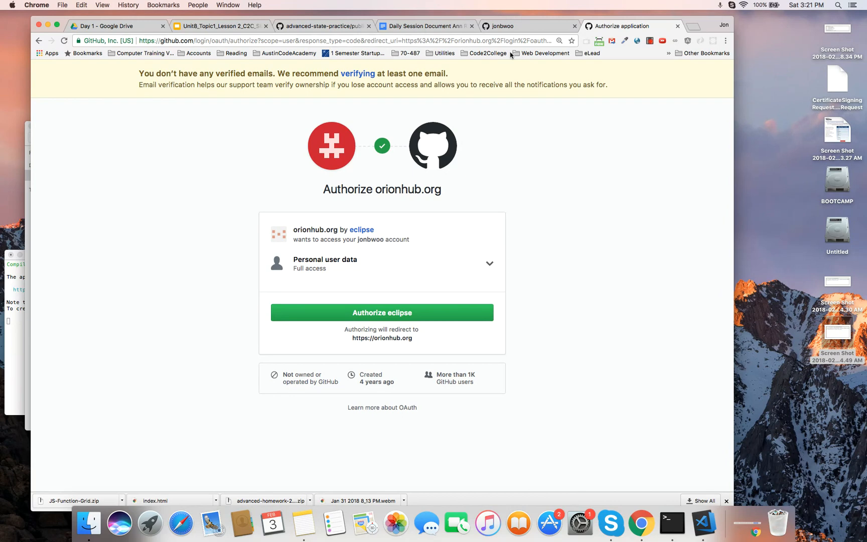
left_click(513, 28)
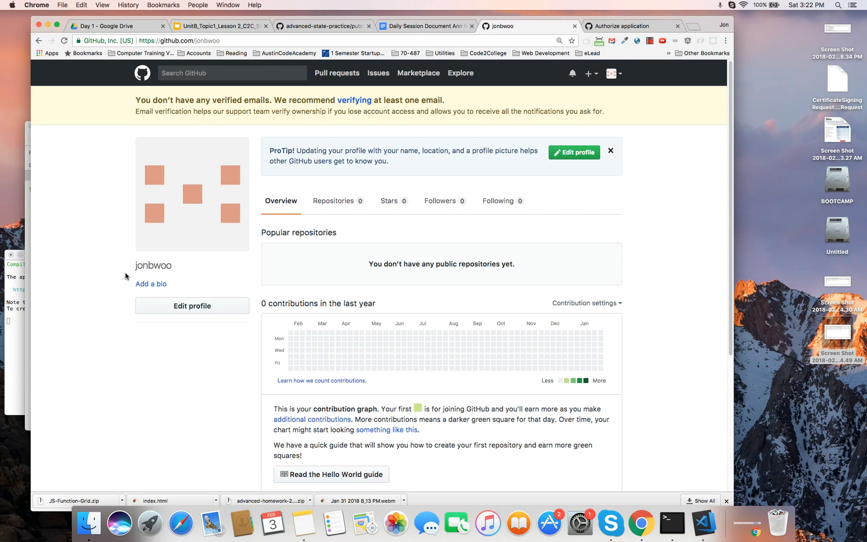
left_click(617, 28)
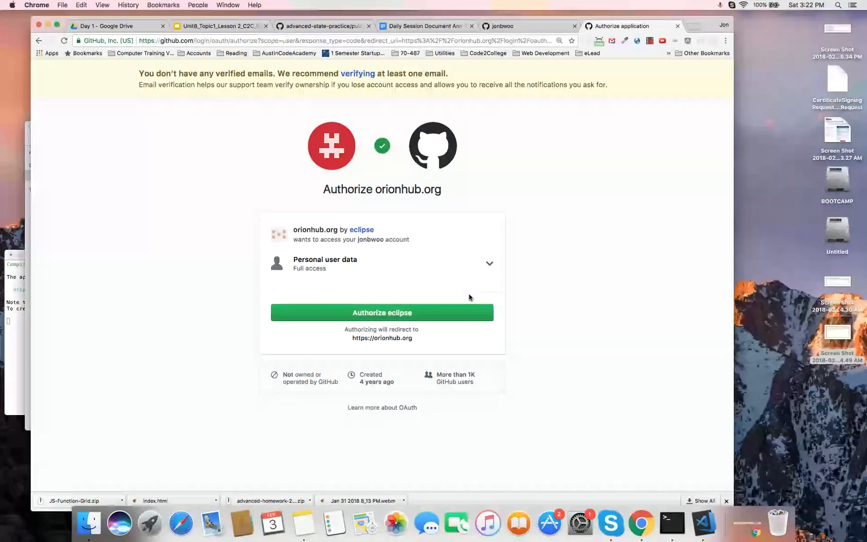
left_click(444, 312)
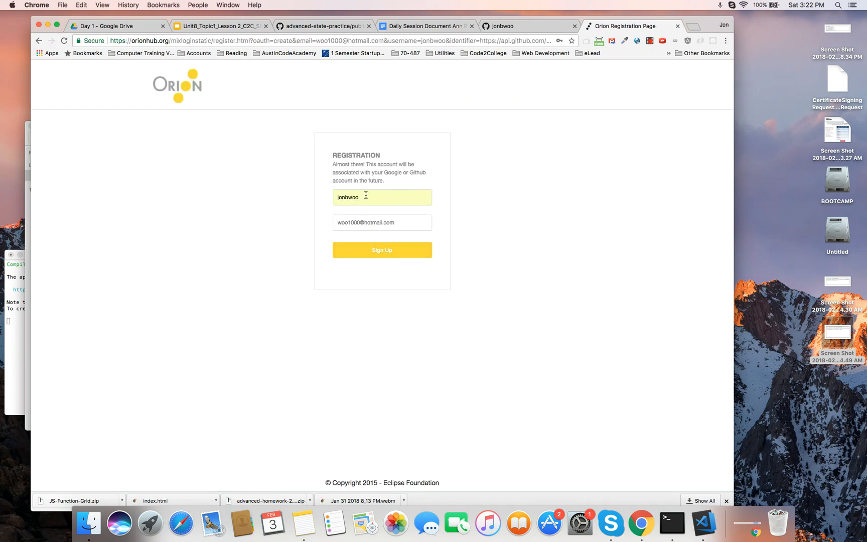
- Dismiss the username autofill and submit the GitHub-prefilled Orion registration form
left_click(381, 196)
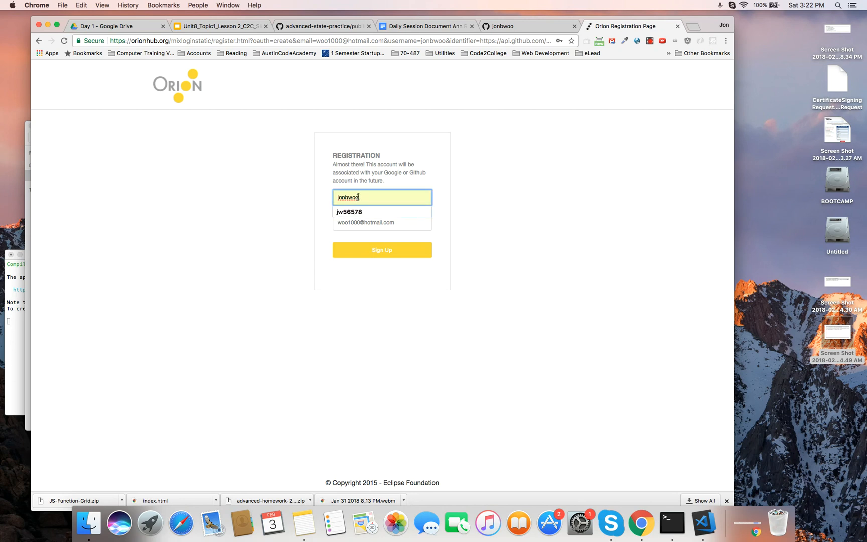
left_click(471, 186)
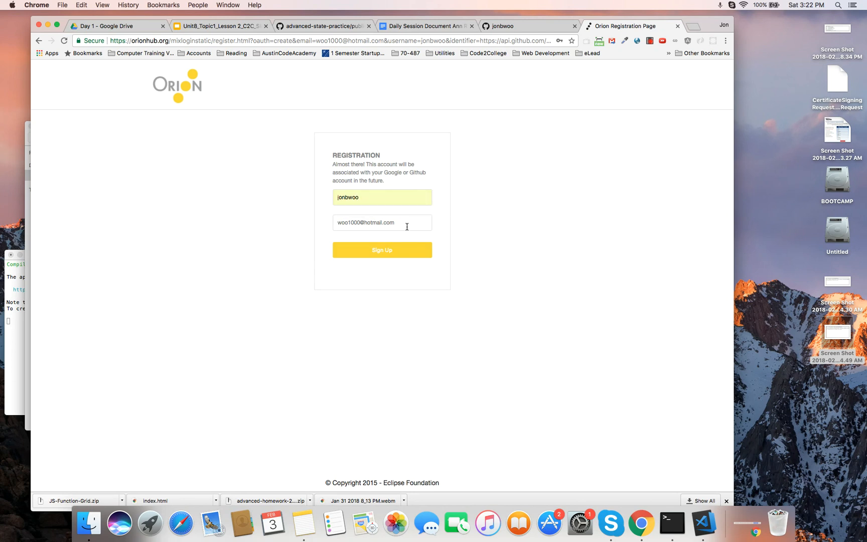
left_click(397, 252)
left_click(406, 251)
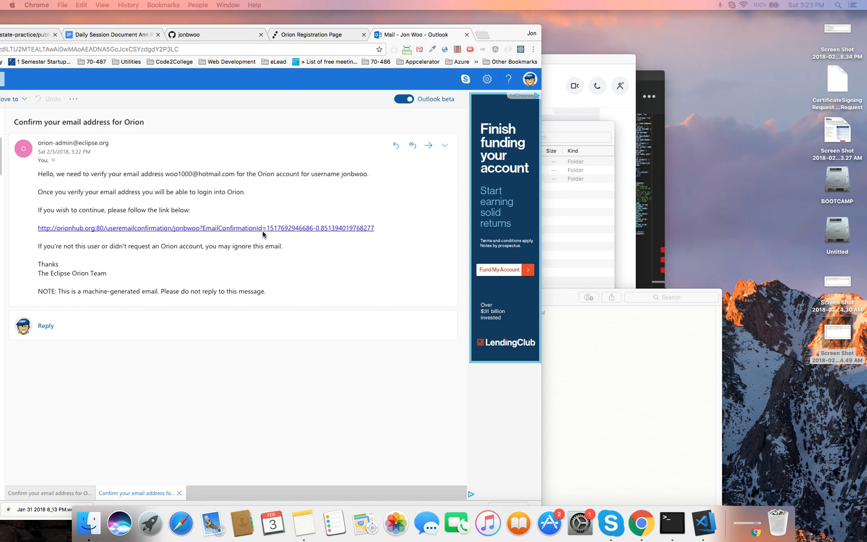
- Follow the verification link in Orion's confirmation e-mail in Outlook
left_click(227, 228)
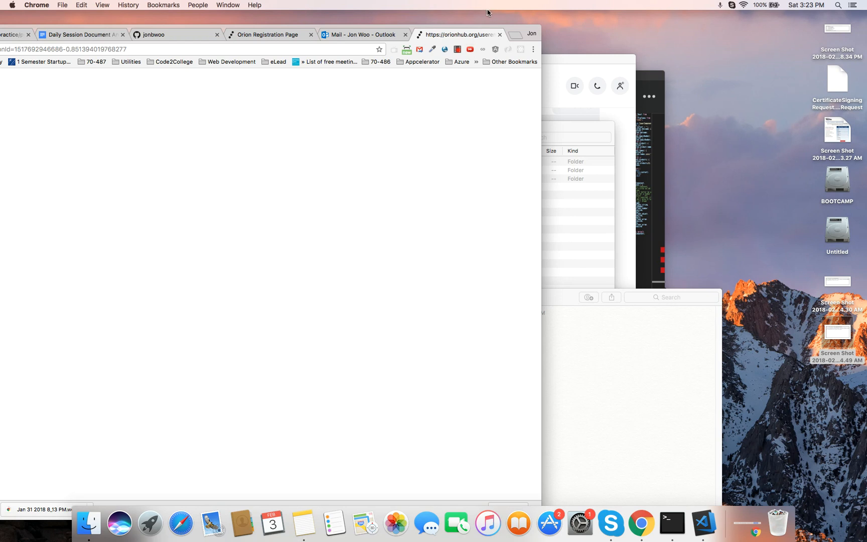
left_click_drag(426, 25, 706, 27)
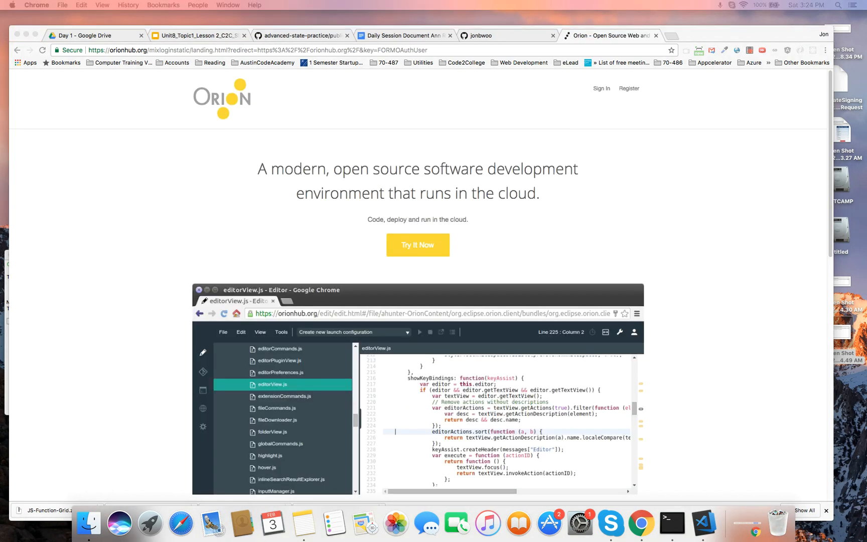
- Sign in to orionhub.org through GitHub to load the Orion Editor
left_click(600, 89)
left_click(601, 90)
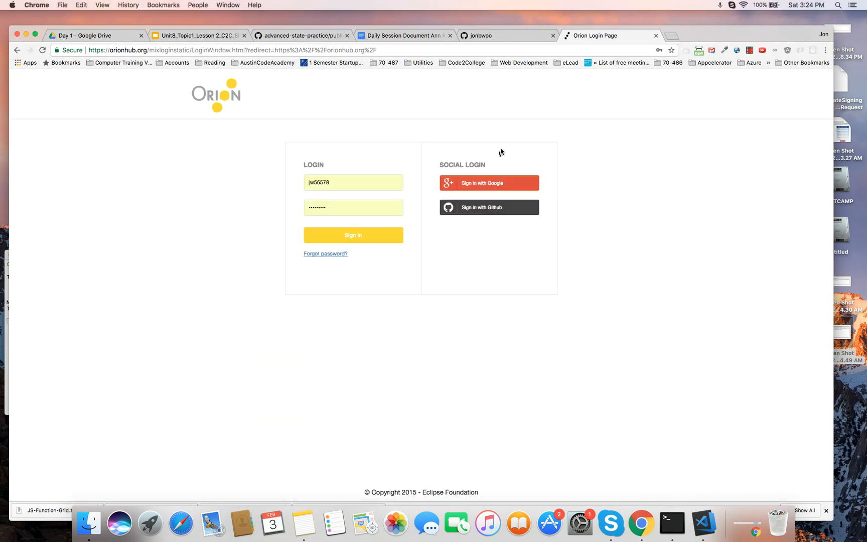
left_click(501, 209)
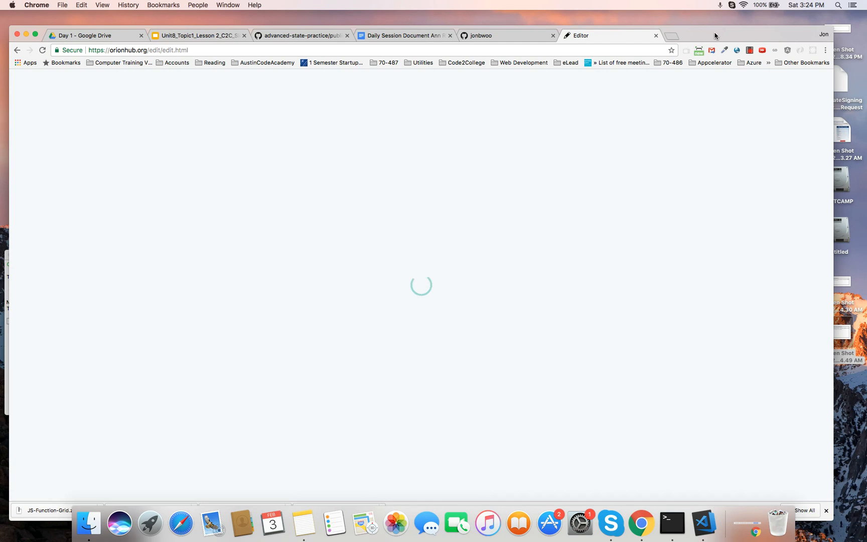
left_click_drag(715, 36, 731, 34)
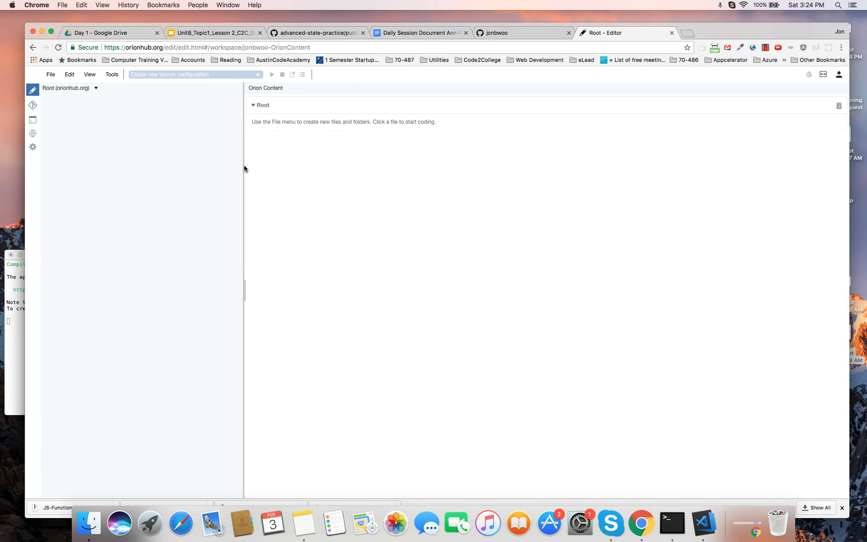
- Narrow Orion's navigator pane and switch to GitHub's ScriptEdcurriculum/JS-Function-Grid repository
left_click_drag(244, 166, 196, 163)
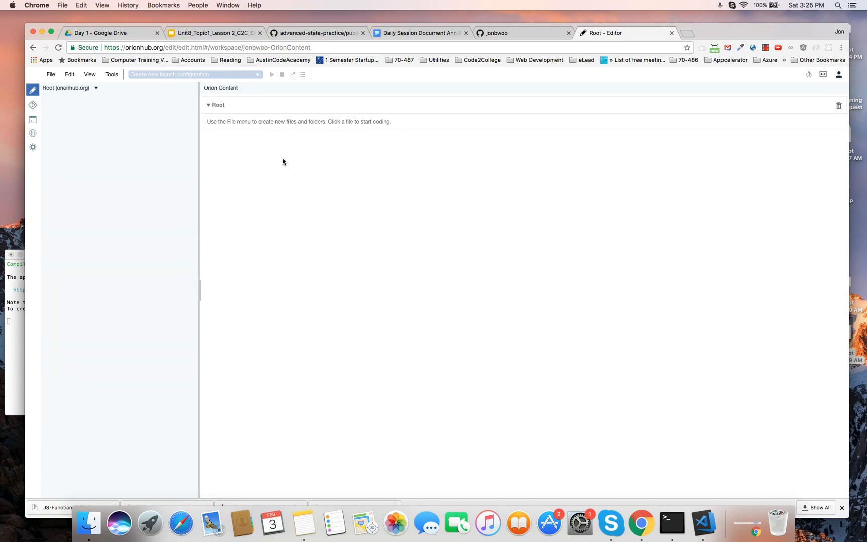
left_click(524, 34)
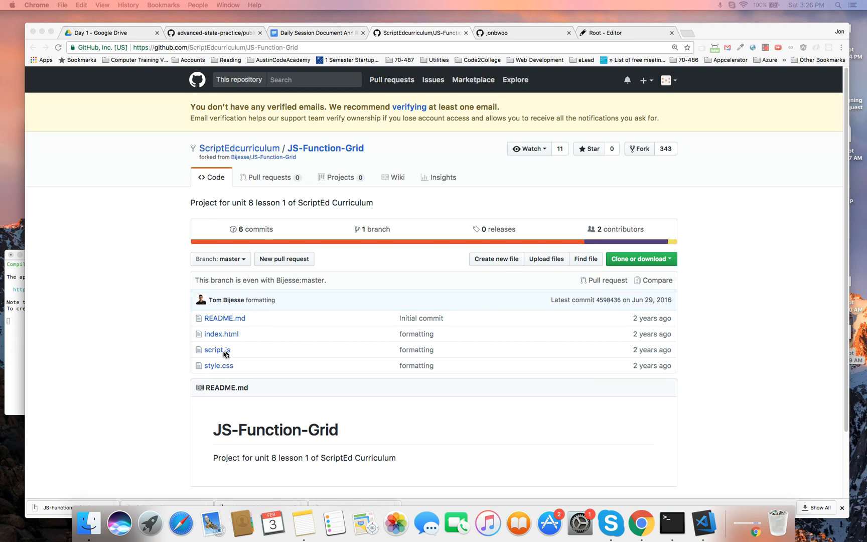
- Fork JS-Function-Grid into your GitHub account and copy the fork's URL
left_click(637, 149)
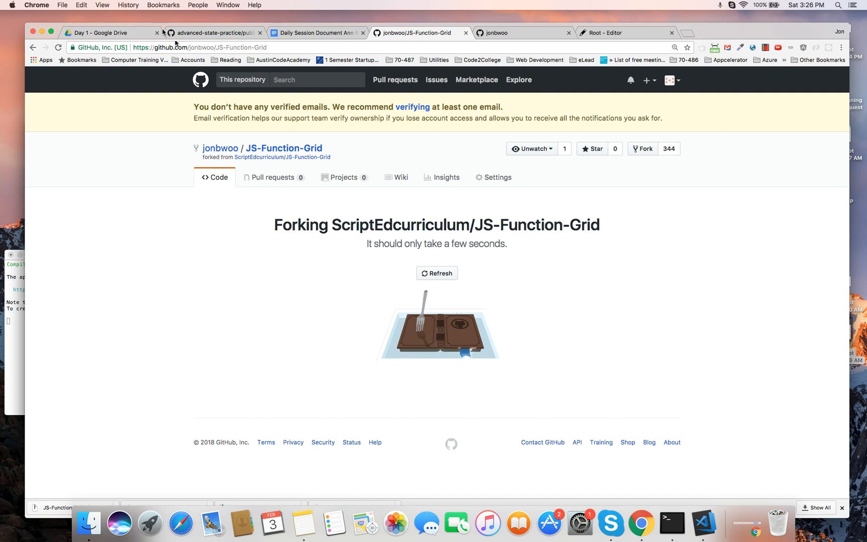
left_click(242, 48)
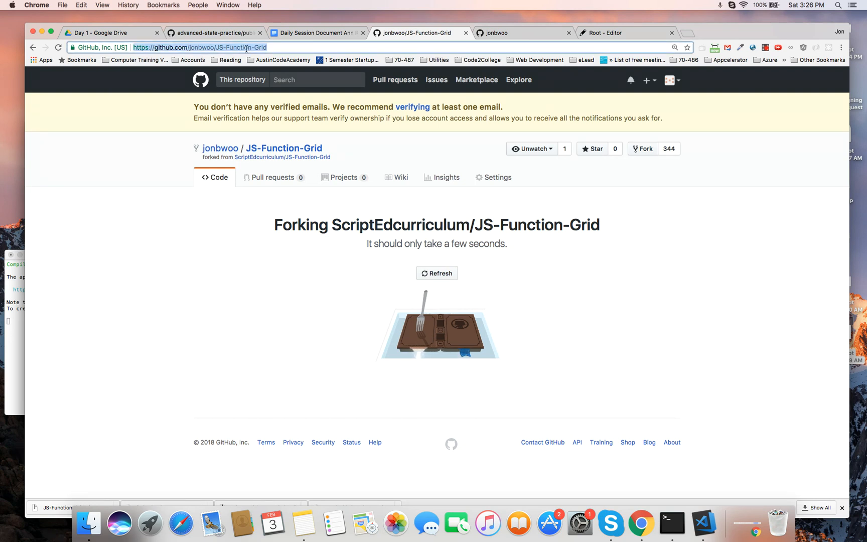
key("super+c")
left_click(602, 34)
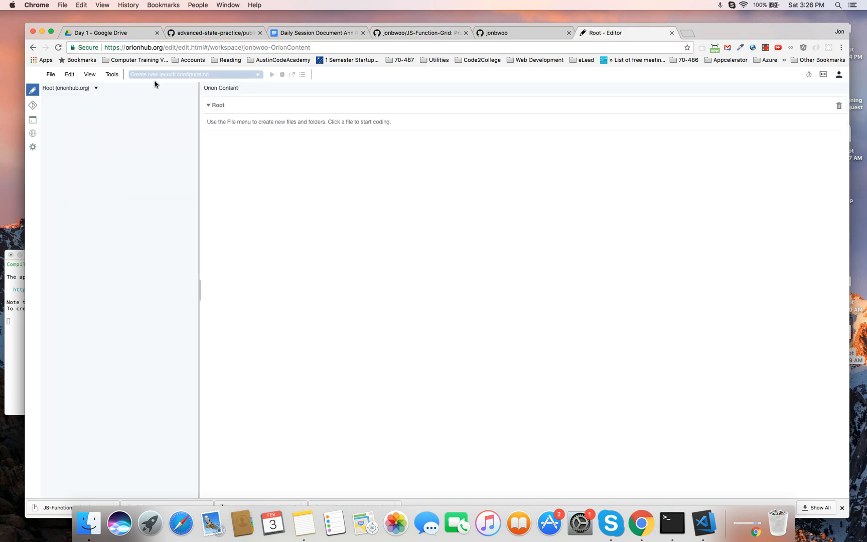
- Clone the JS-Function-Grid fork into Orion by pasting its URL as the repository
left_click(33, 106)
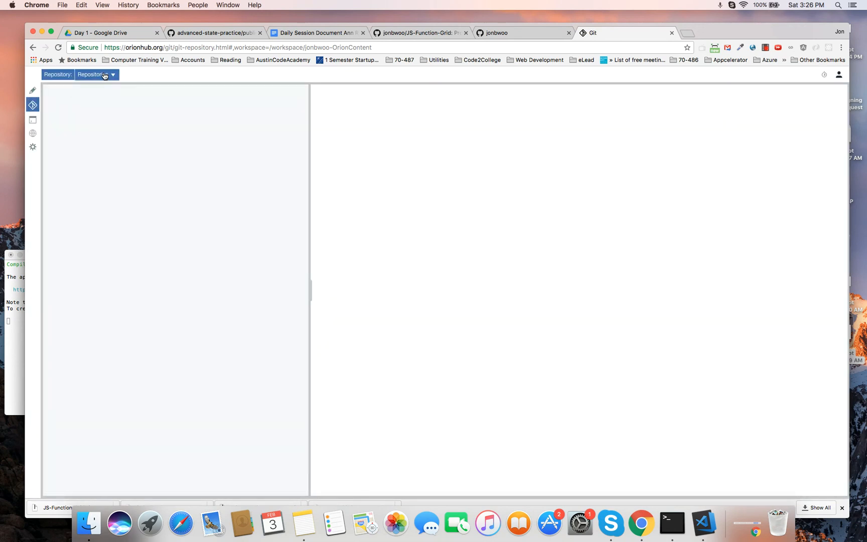
left_click(105, 75)
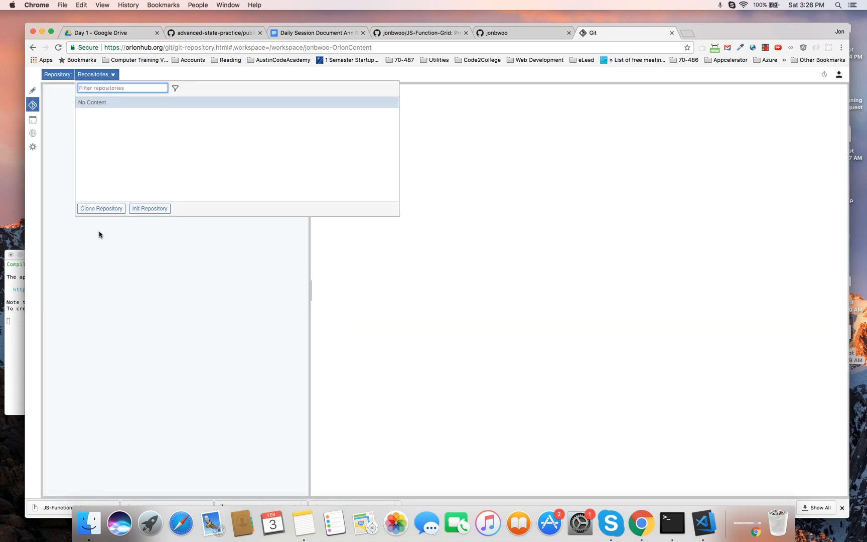
left_click(99, 210)
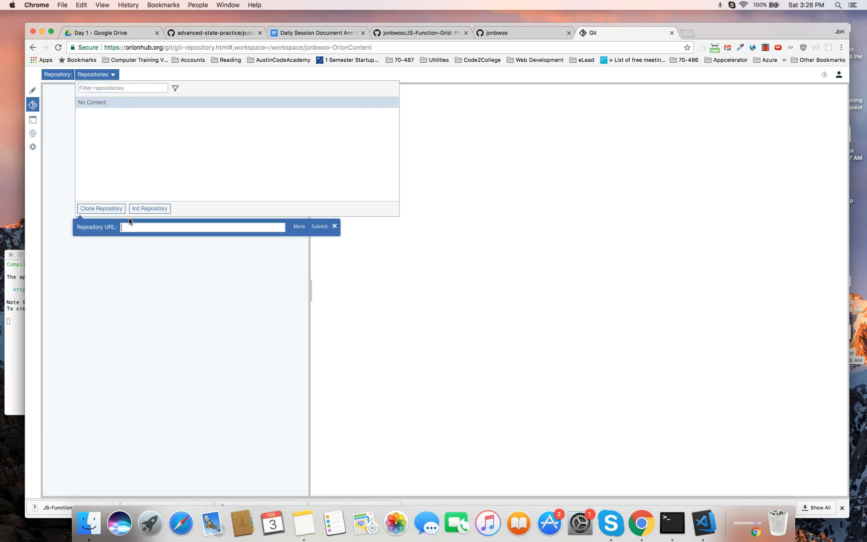
key("super+v")
left_click(319, 227)
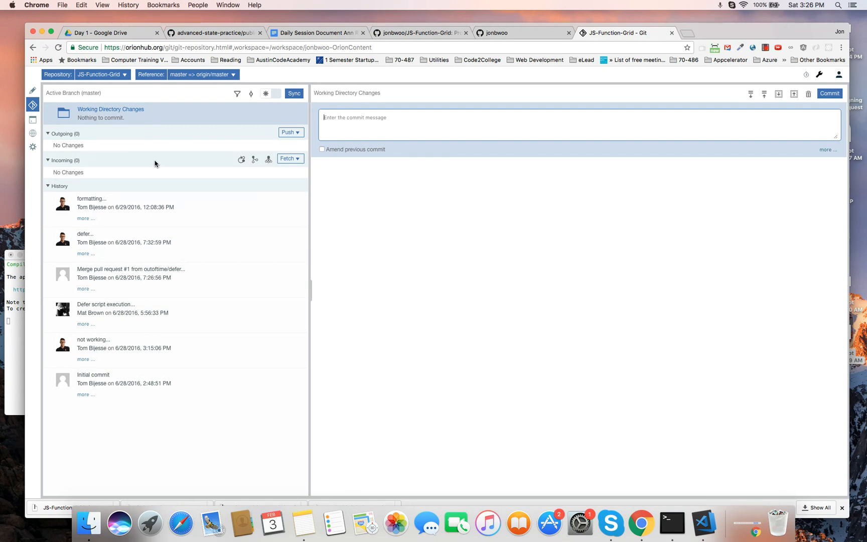
left_click(33, 92)
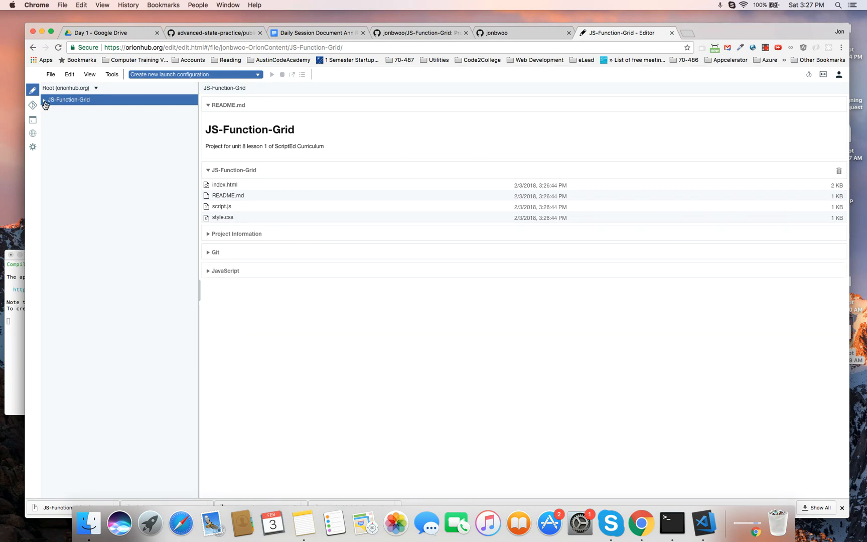
left_click(44, 102)
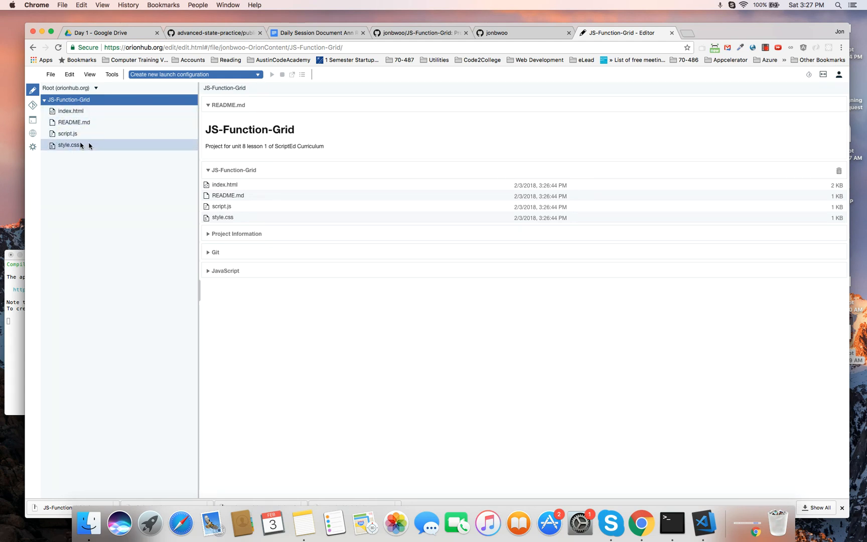
right_click(61, 103)
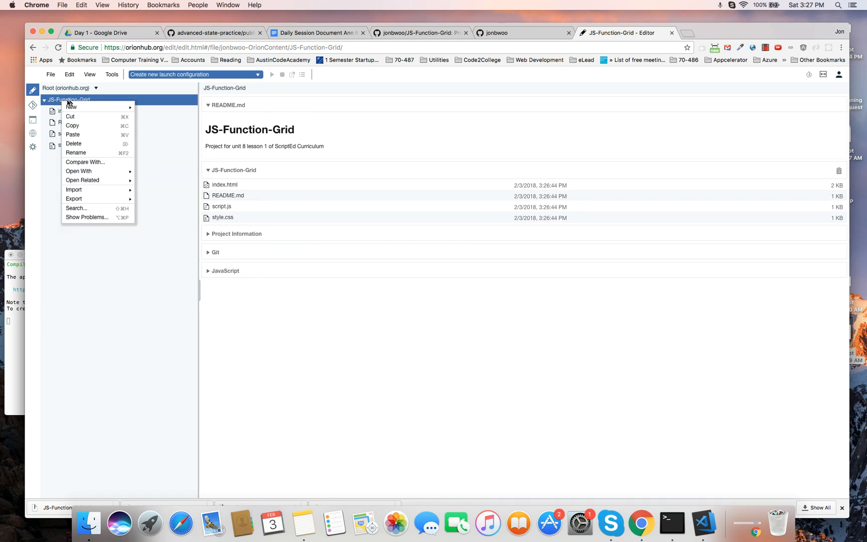
mouse_move(79, 108)
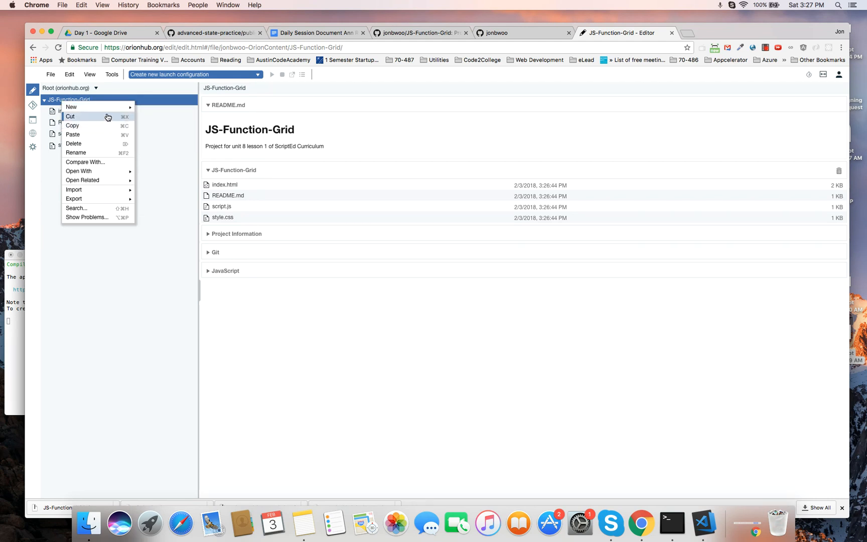
left_click(105, 250)
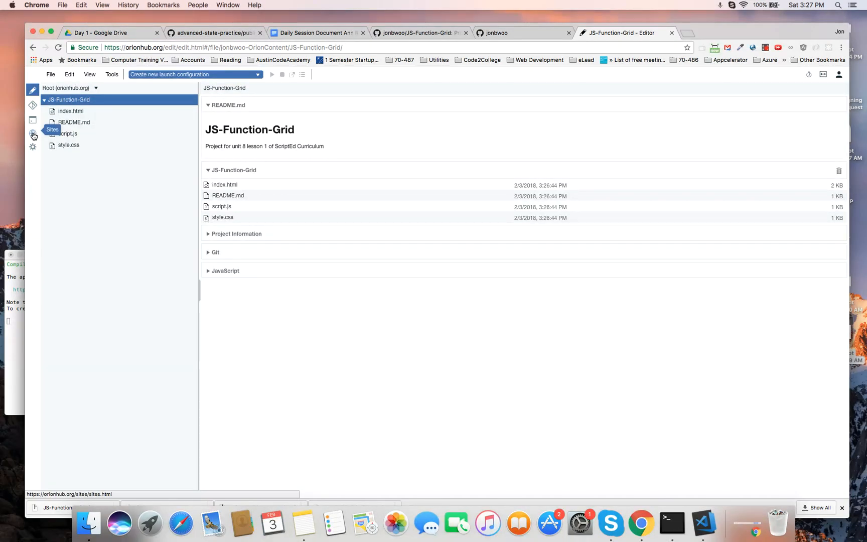
- Create a new hosted site named Test1
left_click(33, 135)
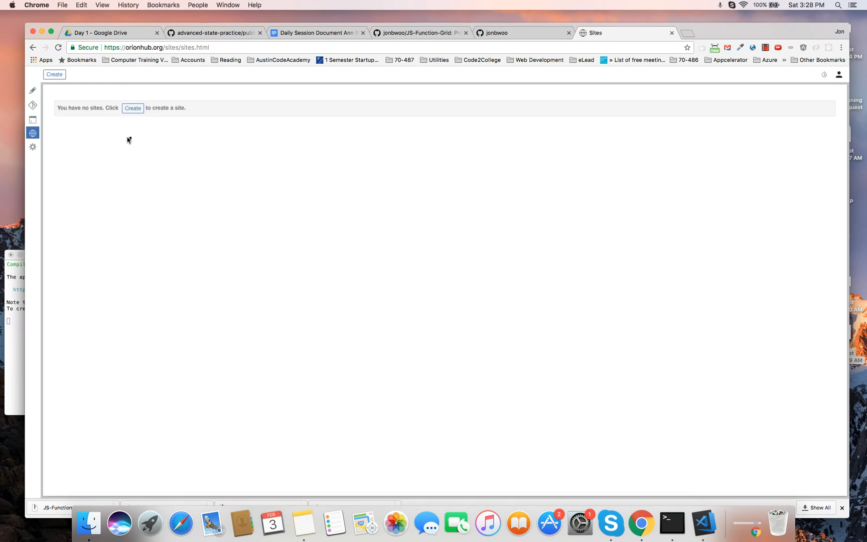
left_click(136, 108)
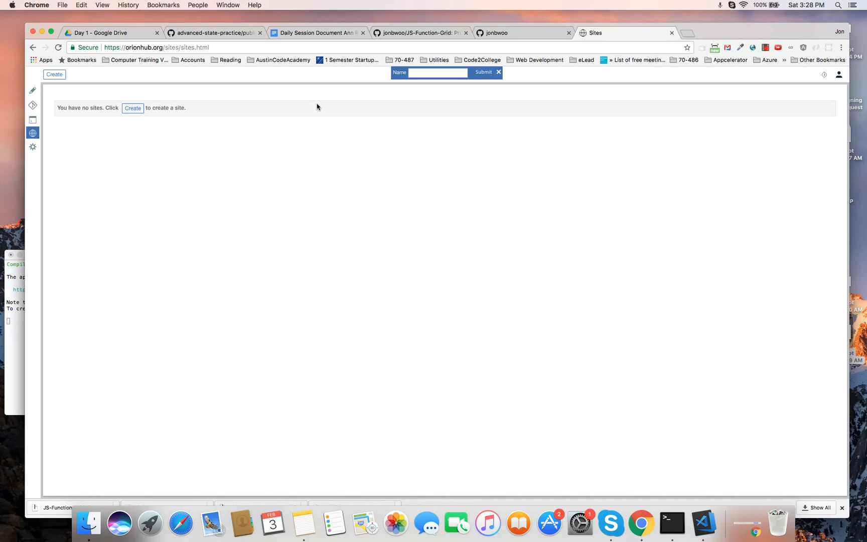
left_click(484, 72)
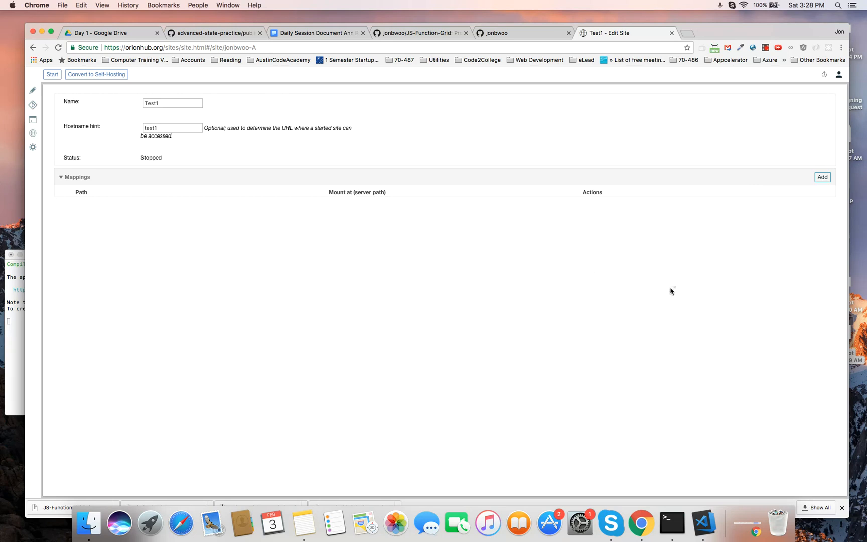
- Map the /JS-Function-Grid folder to the site's root path /
left_click(822, 177)
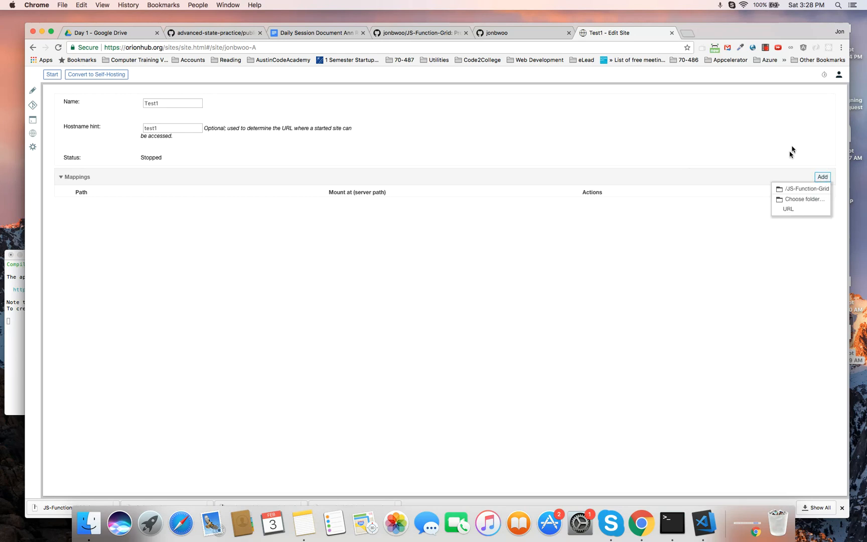
left_click(756, 175)
left_click(821, 177)
left_click(804, 193)
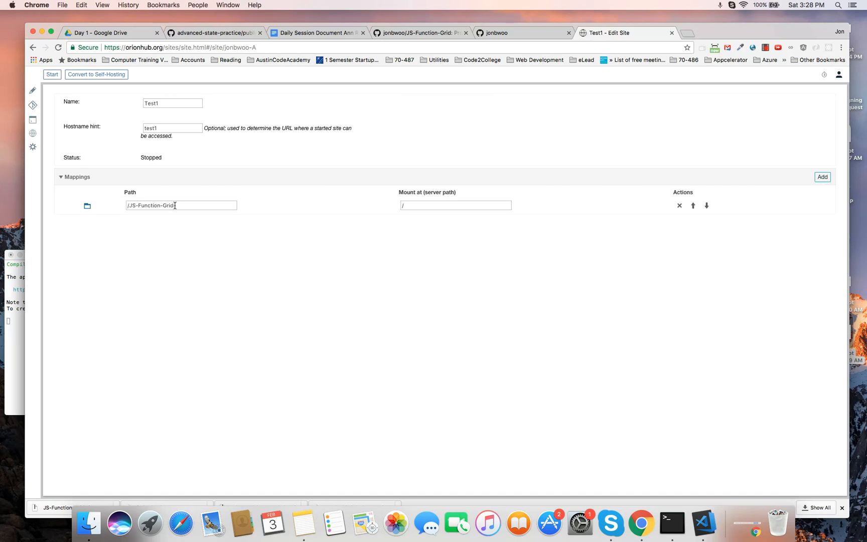
double_click(156, 206)
left_click(177, 205)
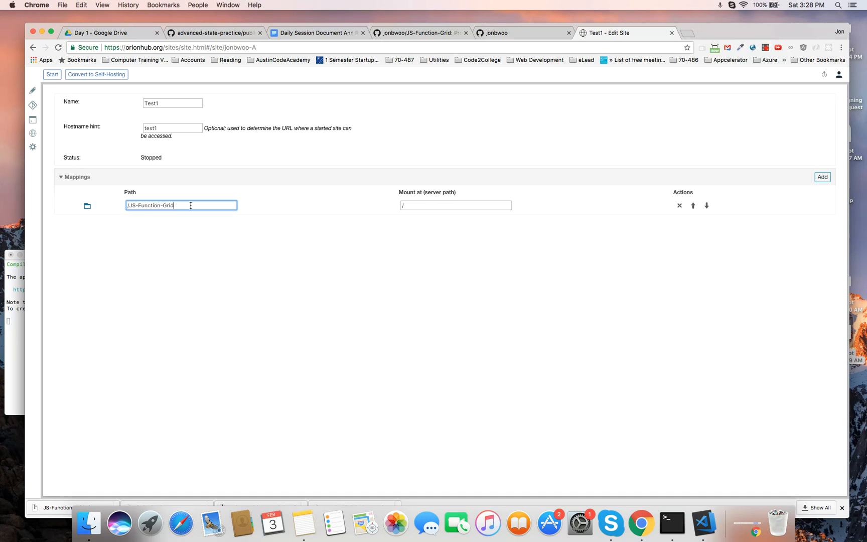
left_click_drag(190, 206, 112, 204)
left_click(183, 223)
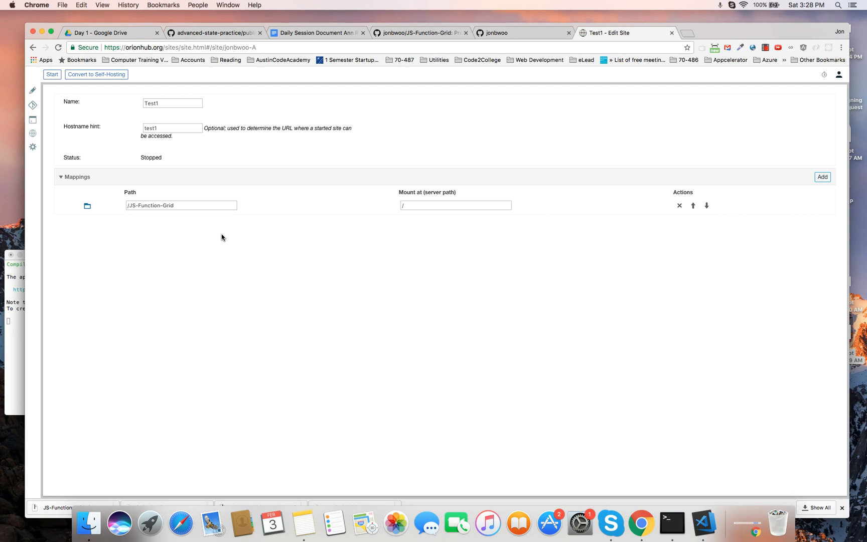
left_click_drag(178, 205, 120, 205)
left_click(185, 247)
left_click(86, 208)
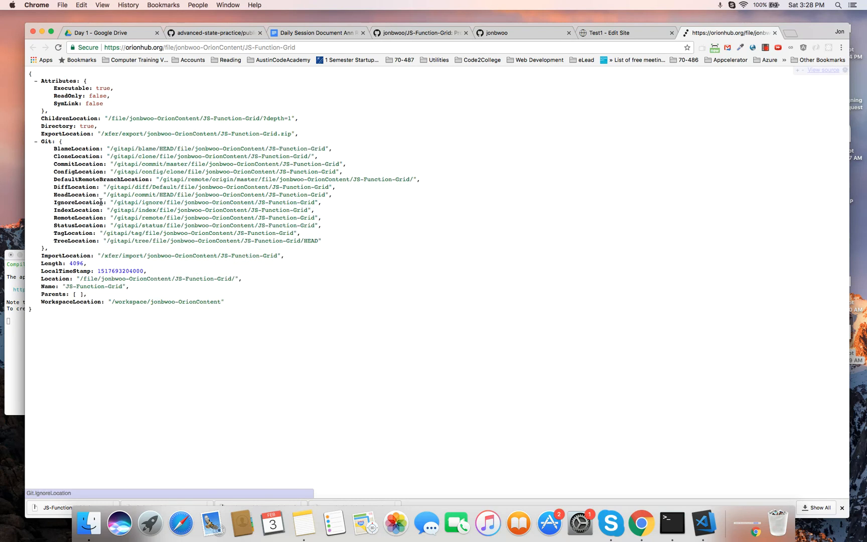
left_click(100, 201)
double_click(136, 48)
left_click_drag(136, 48, 280, 49)
triple_click(168, 49)
left_click(303, 49)
type("/index.html")
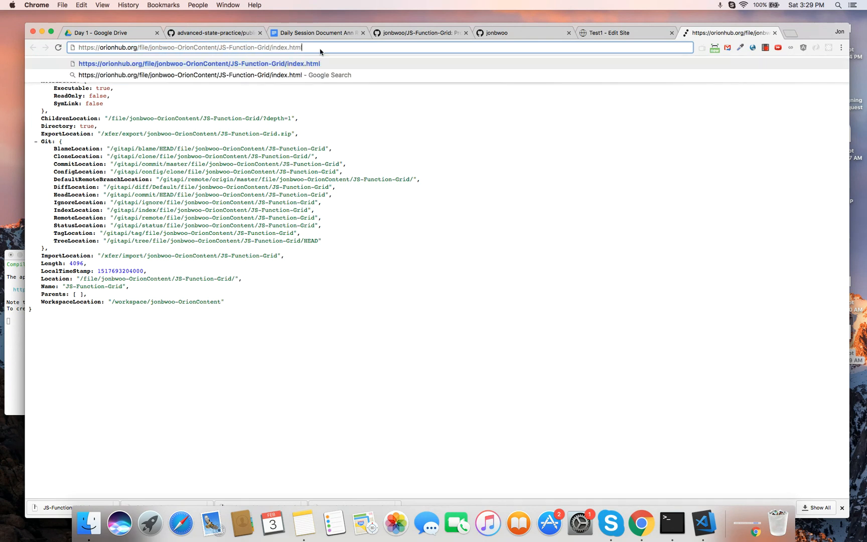
key("Return")
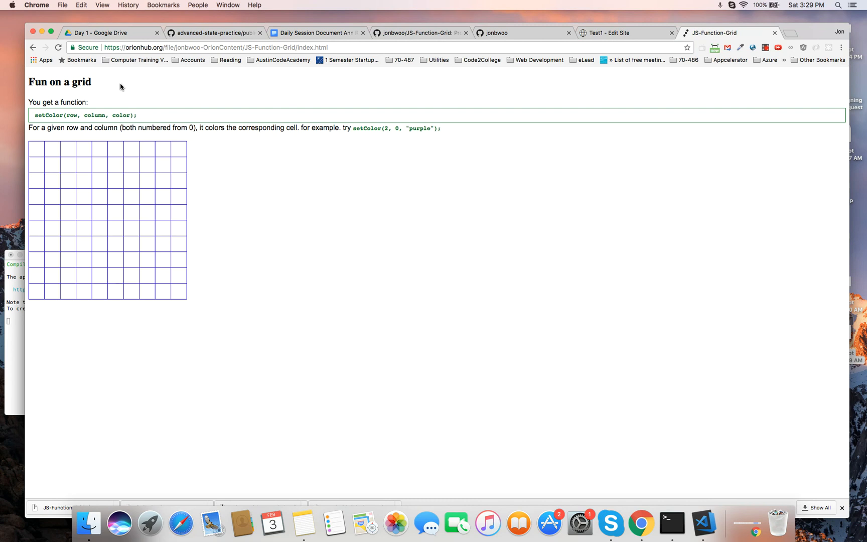
left_click(774, 33)
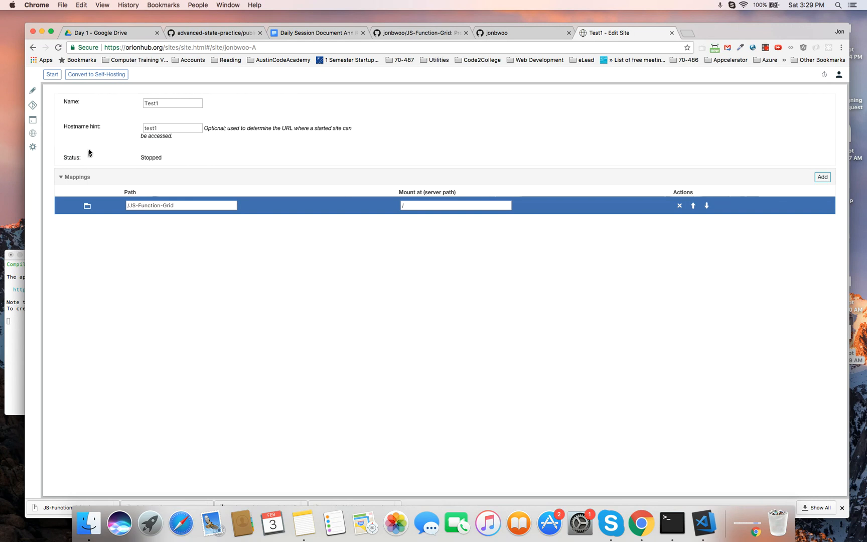
left_click(52, 74)
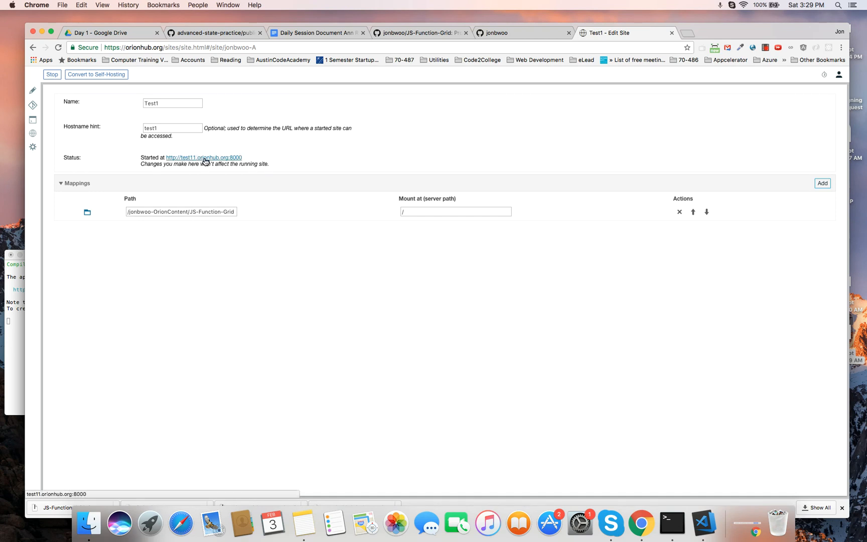
- Load the 'Fun on a grid' page at test11.orionhub.org:8000/index.html, then return to Test1's settings
left_click_drag(142, 158, 277, 166)
left_click(284, 163)
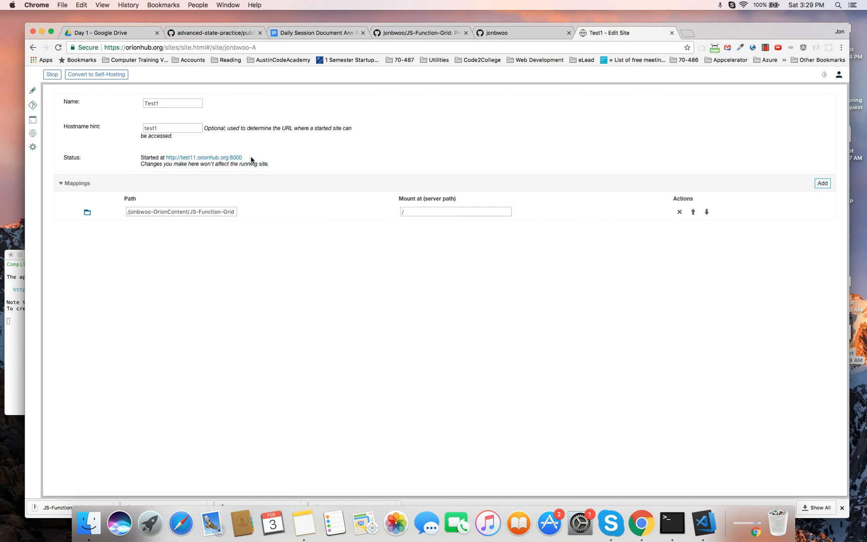
left_click(227, 159)
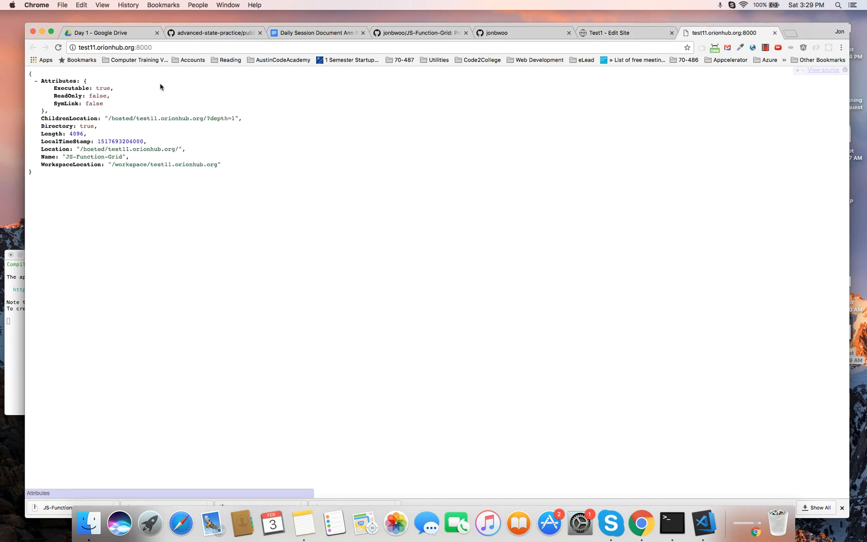
left_click(170, 48)
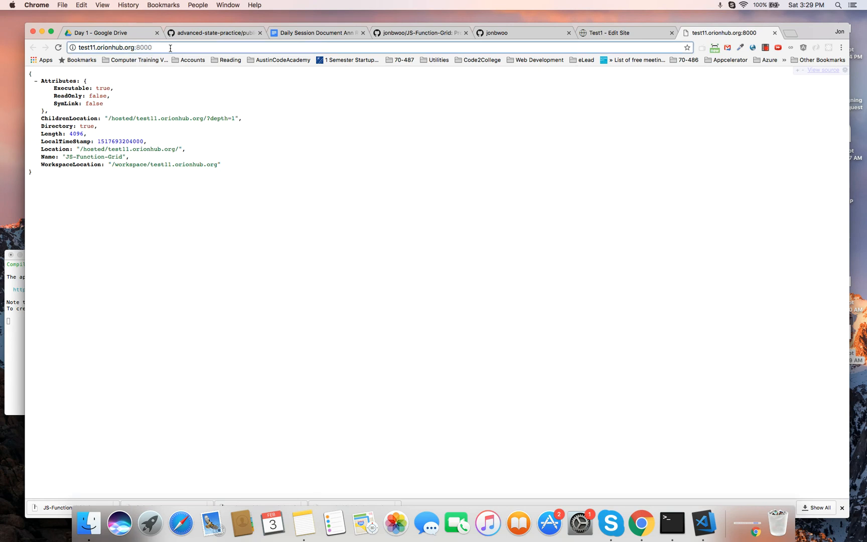
type("/")
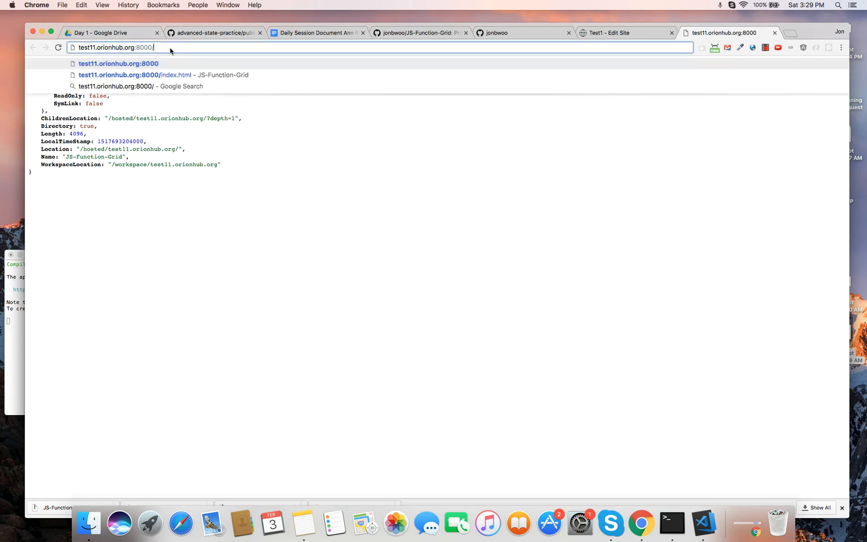
left_click(160, 75)
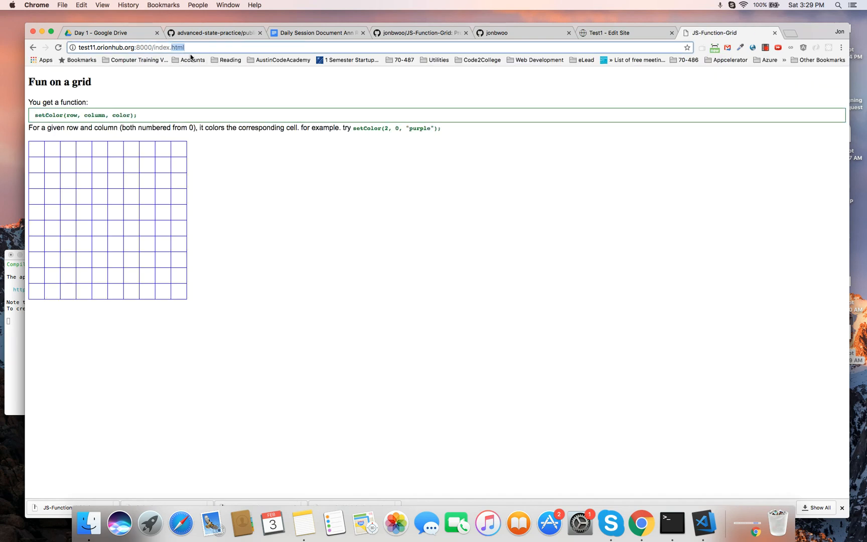
left_click(211, 150)
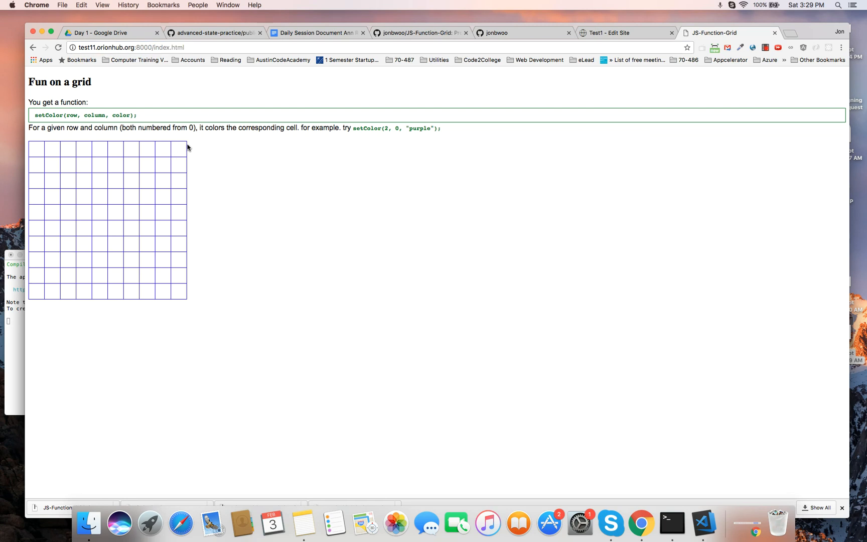
left_click(624, 31)
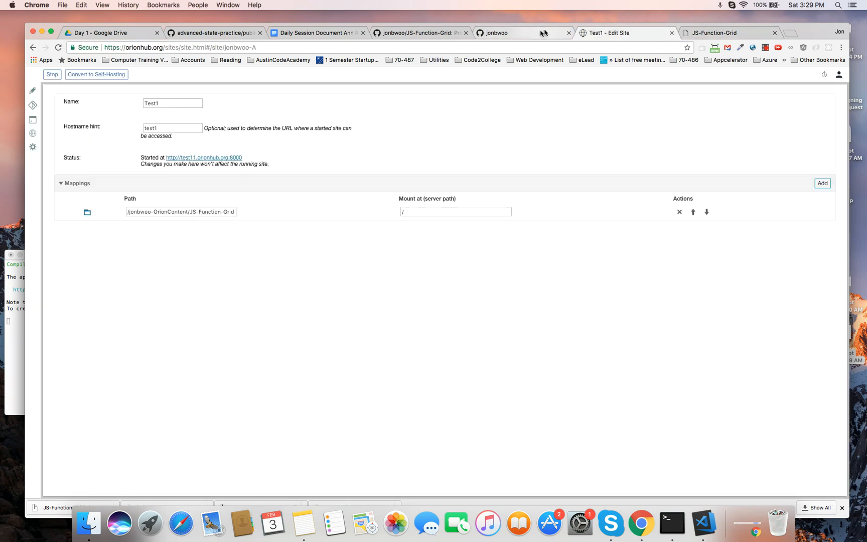
- Expand the JS-Function-Grid folder and look through README.md, script.js and style.css
left_click(33, 92)
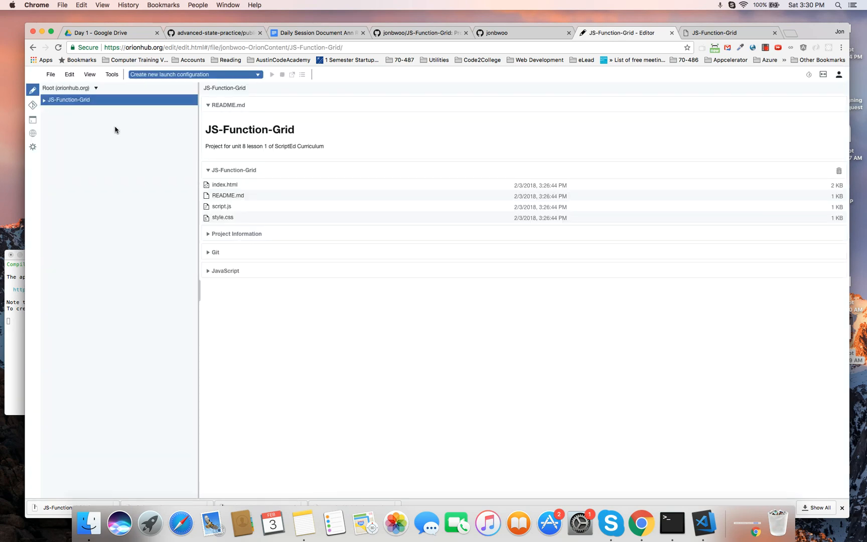
left_click(44, 99)
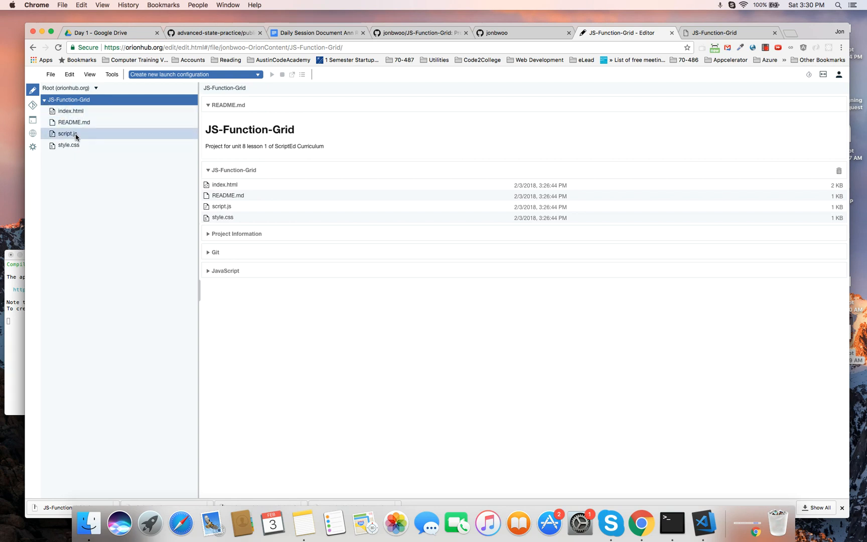
double_click(80, 121)
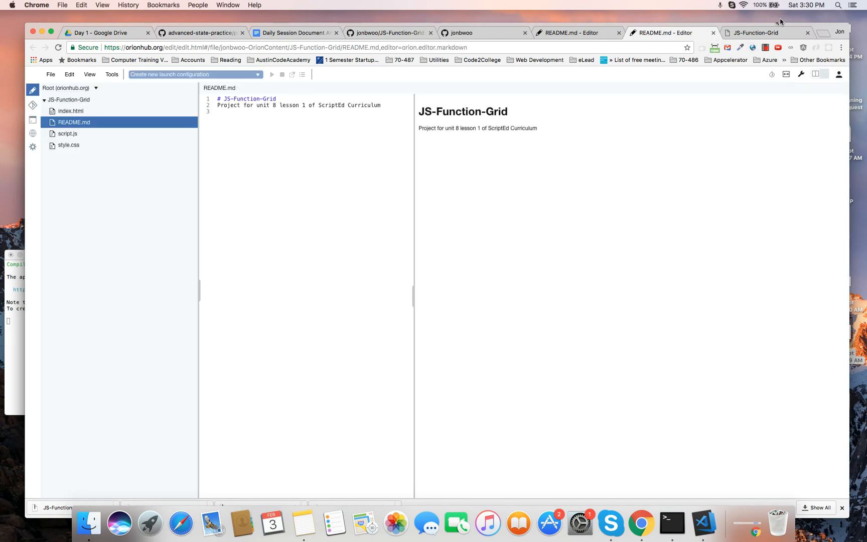
left_click(713, 32)
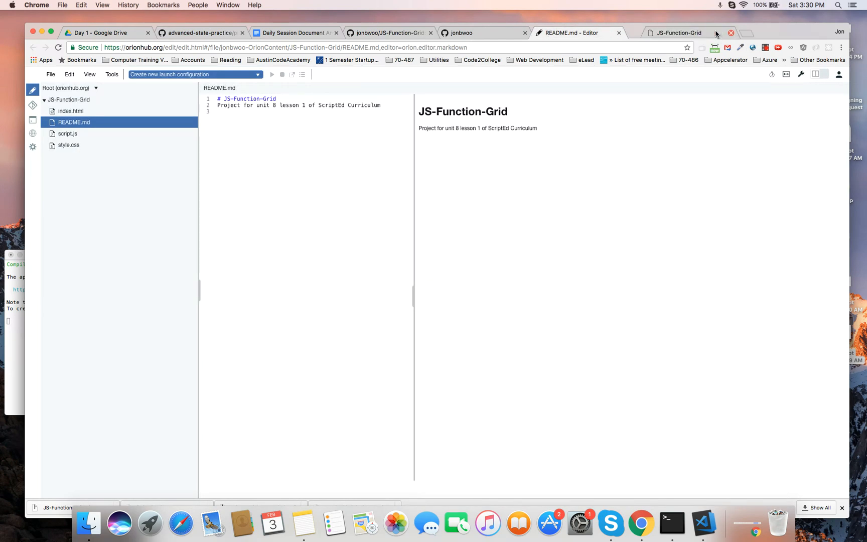
left_click(71, 133)
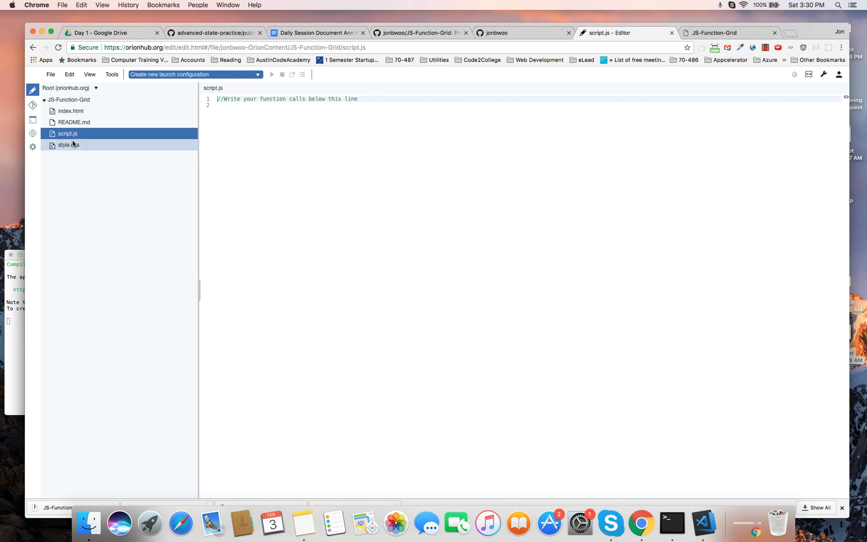
left_click(74, 146)
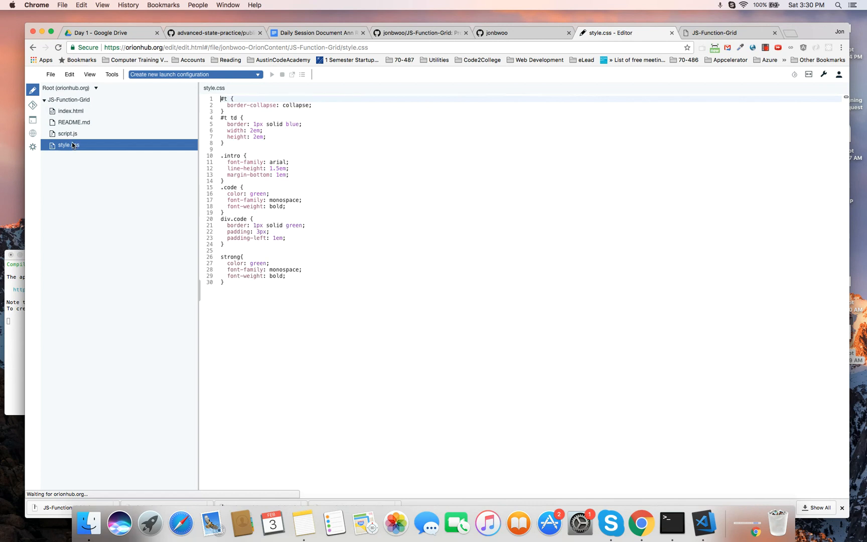
- Open index.html and select the setColor(row, column, color); line to copy it
left_click(73, 114)
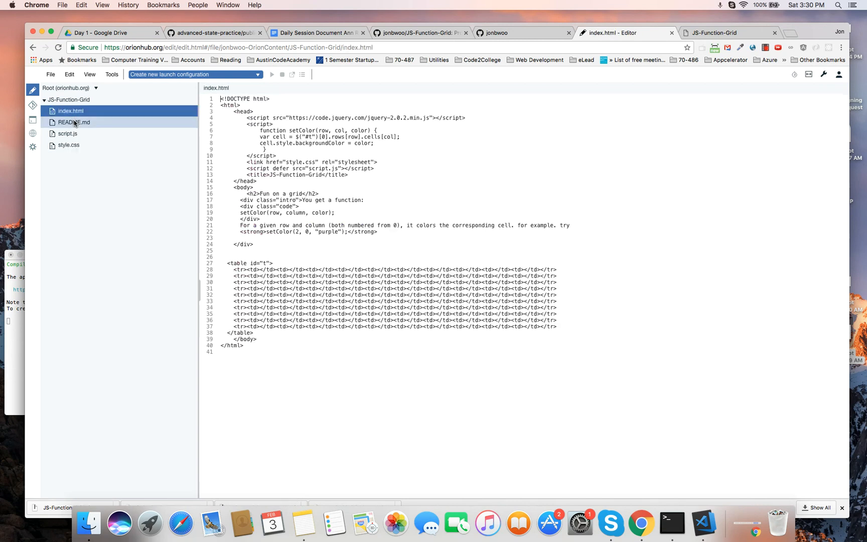
left_click(75, 123)
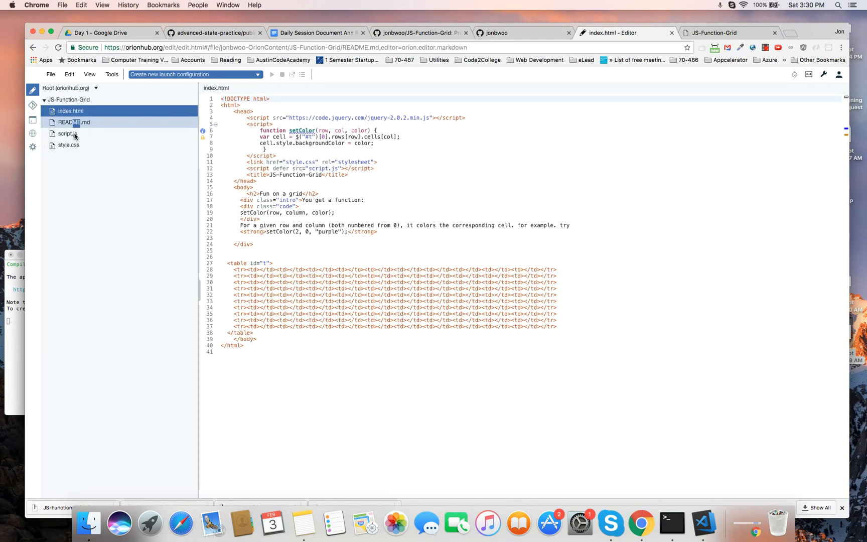
left_click(74, 133)
left_click(79, 113)
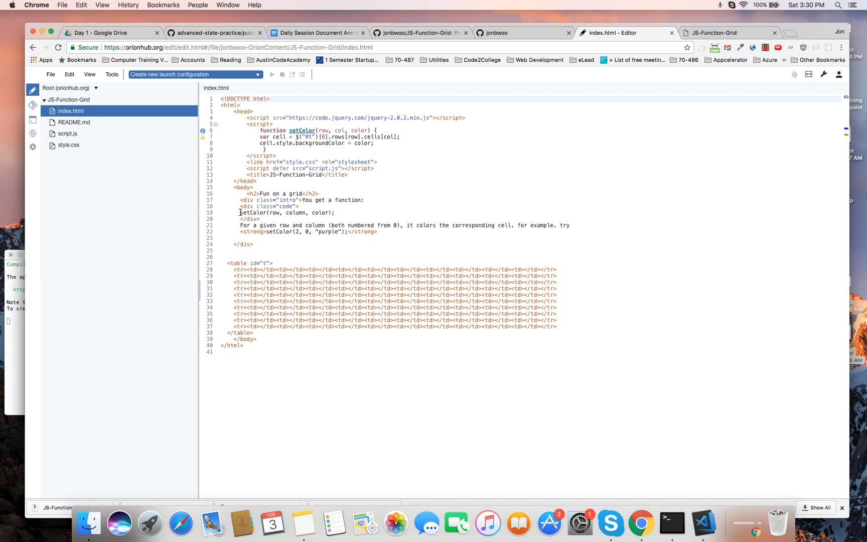
left_click_drag(240, 213, 351, 211)
key("super+c")
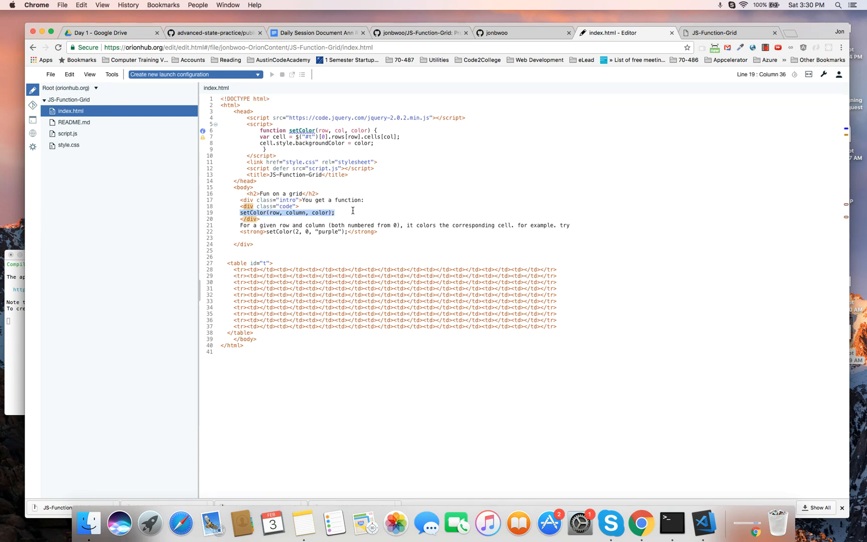
- Paste the setColor call on line 2 of script.js as setColor(2, 2, "blue")
left_click(98, 135)
left_click(326, 123)
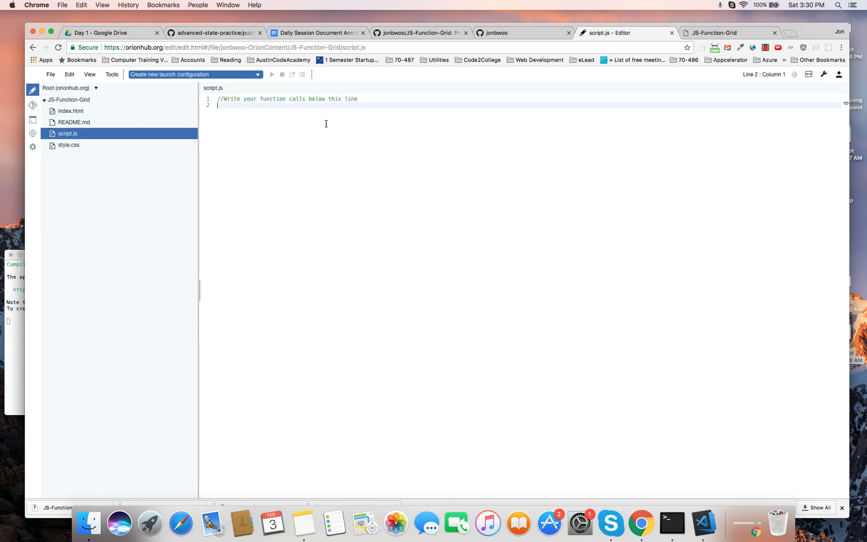
key("super+v")
double_click(252, 105)
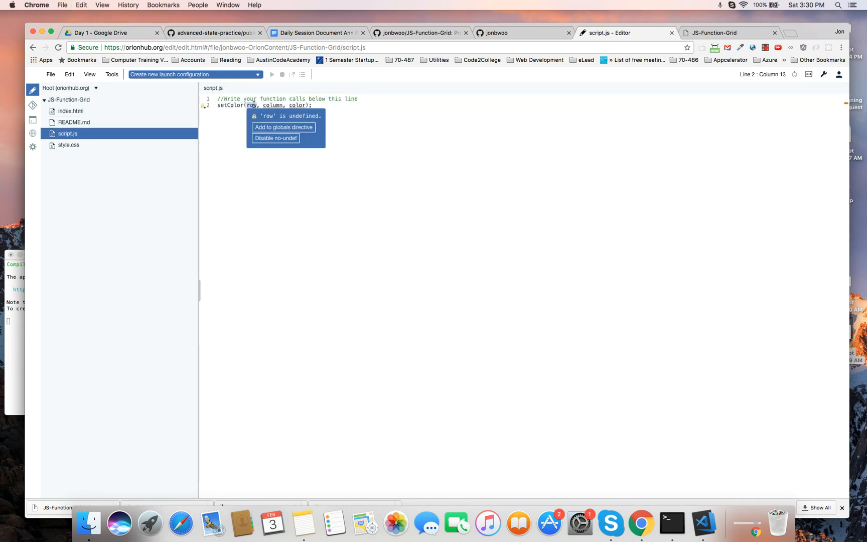
type("2")
double_click(269, 105)
type("2")
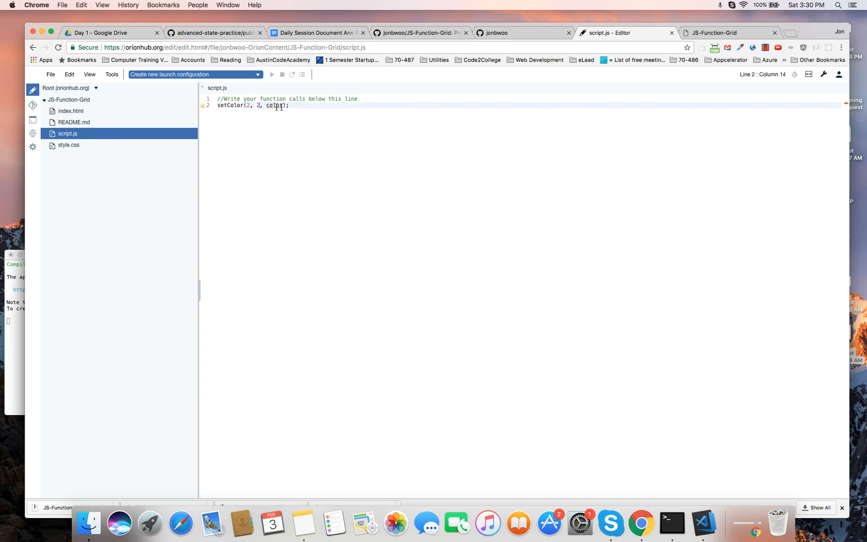
double_click(278, 106)
type("\"blue\"")
left_click(348, 136)
- Save script.js, reload the hosted grid page to see the blue cell, and return to the editor
left_click(50, 75)
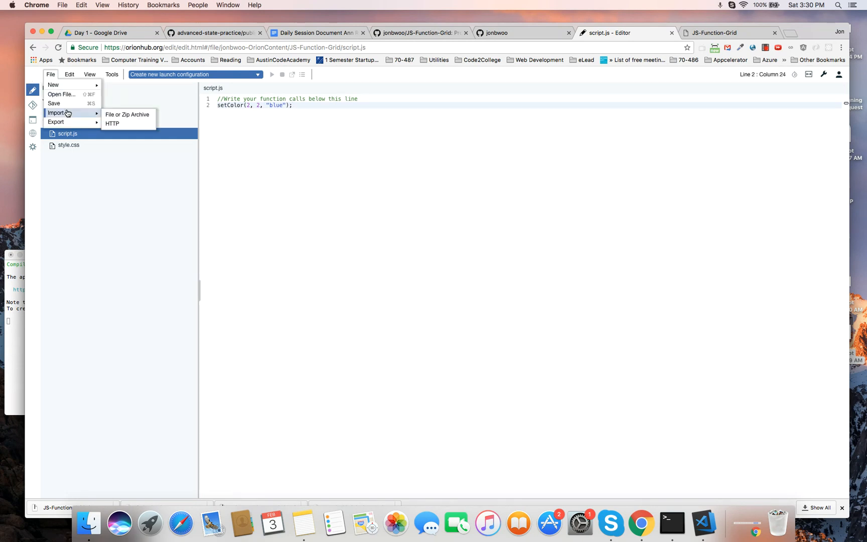
left_click(64, 104)
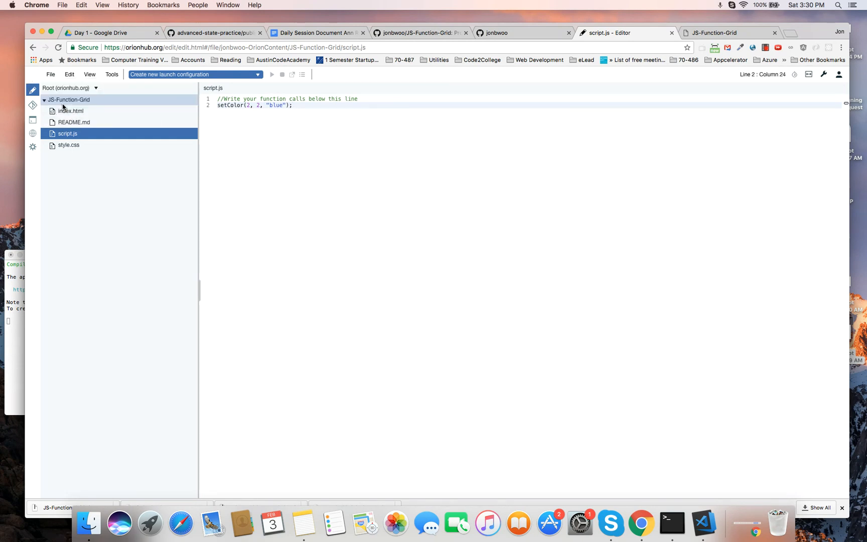
left_click(718, 34)
left_click(58, 48)
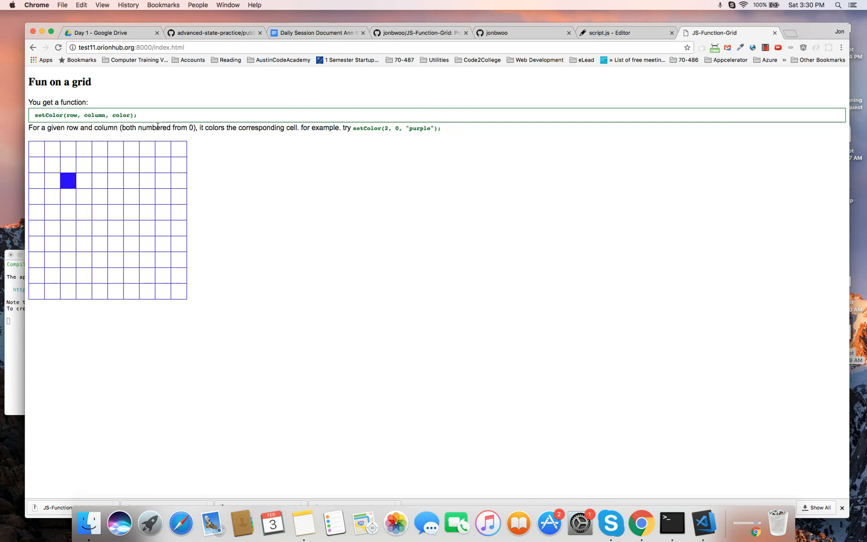
left_click(627, 33)
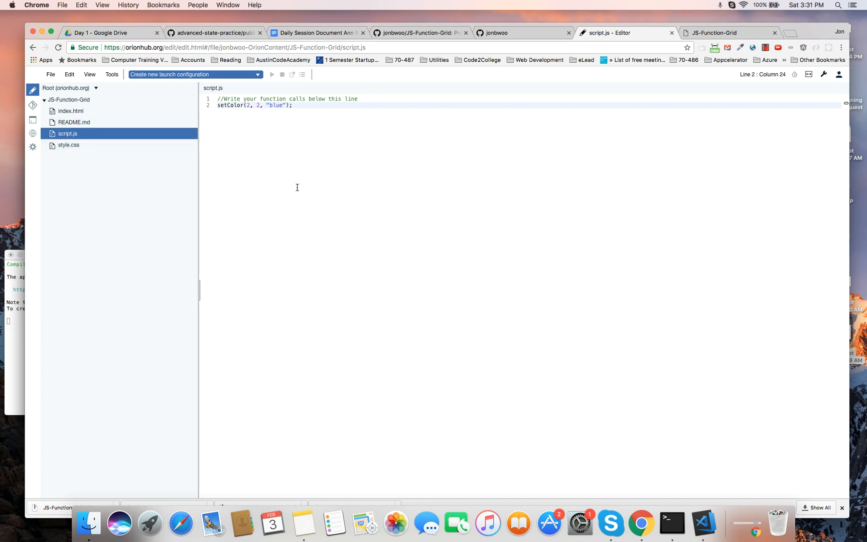
- In the repository's Git view, start the commit message with 'fi', then go to Orion's settings
left_click(33, 108)
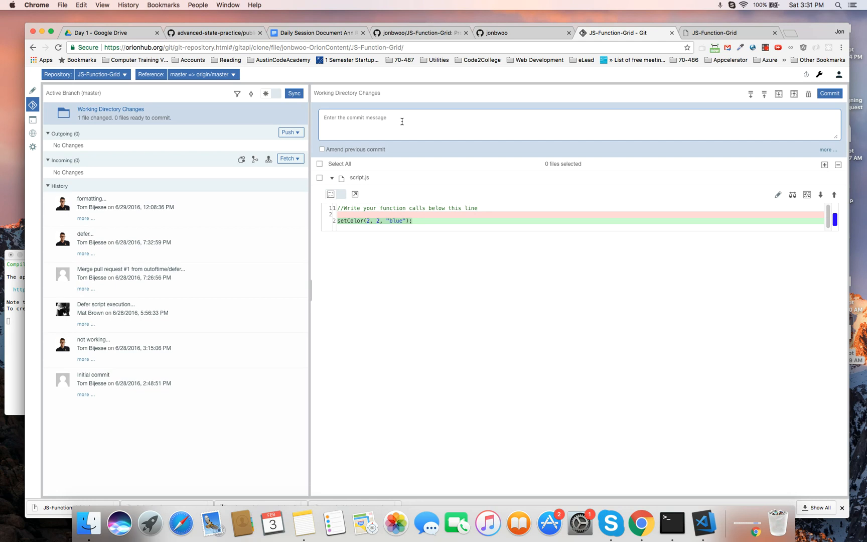
left_click_drag(803, 29, 802, 22)
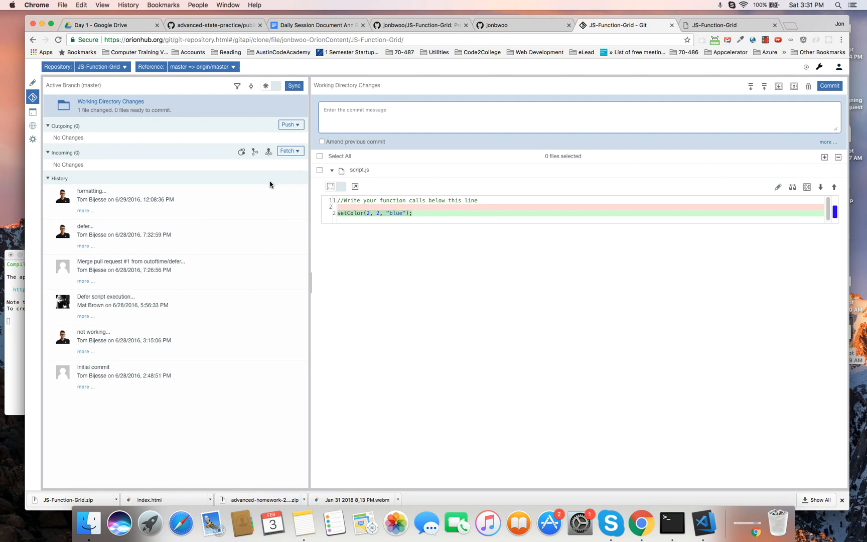
mouse_move(203, 239)
type("first commit")
left_click(33, 141)
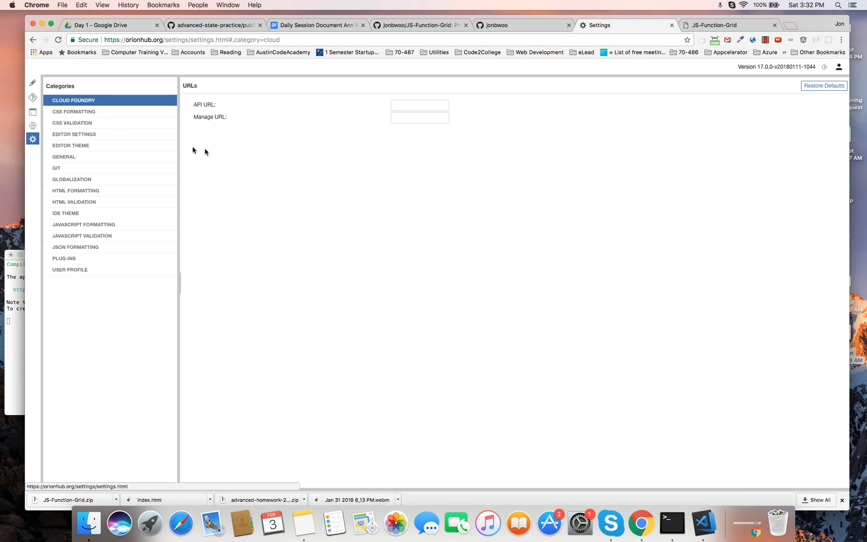
- Enter the Git email address and Git username in the Git settings, then return to the Git view
left_click(59, 170)
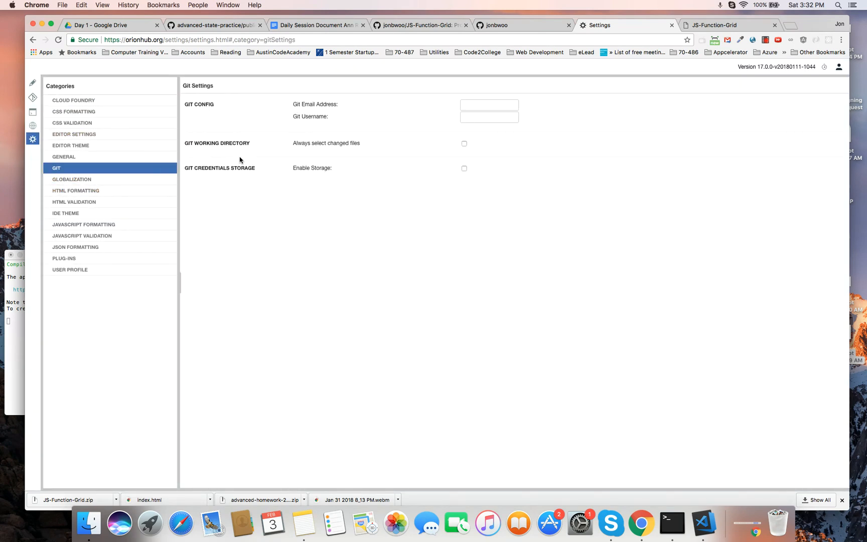
left_click(478, 108)
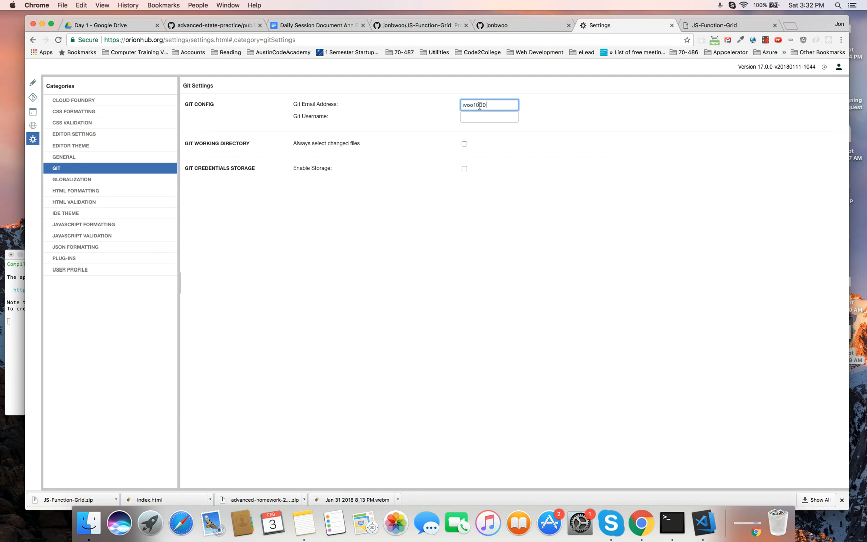
key("Tab")
type("jonb")
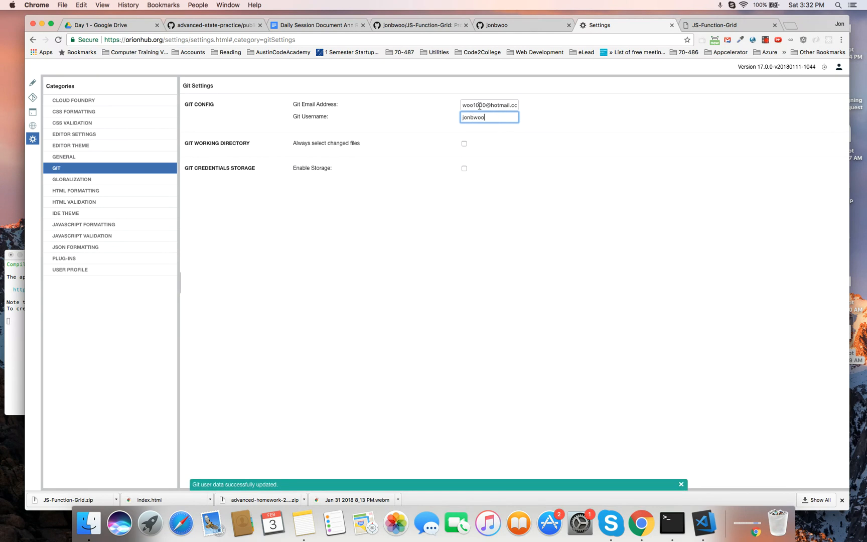
left_click(579, 250)
left_click(509, 106)
left_click(510, 117)
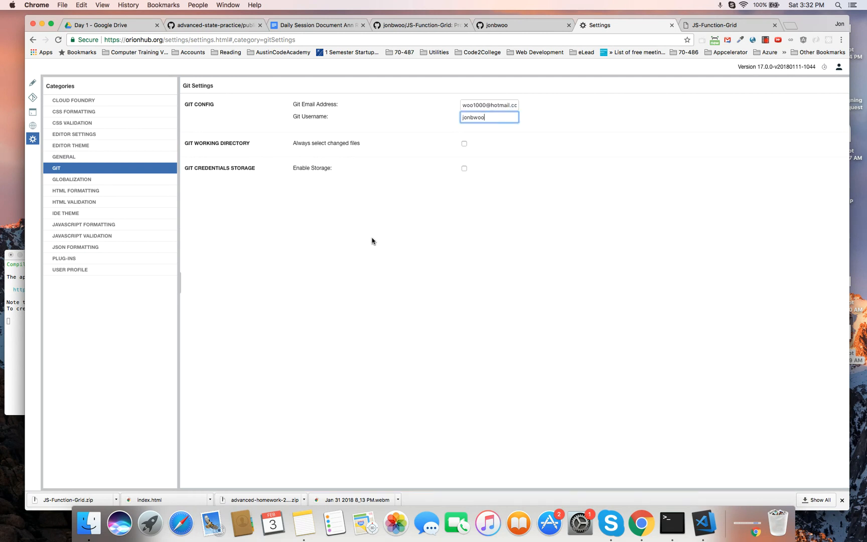
left_click(33, 98)
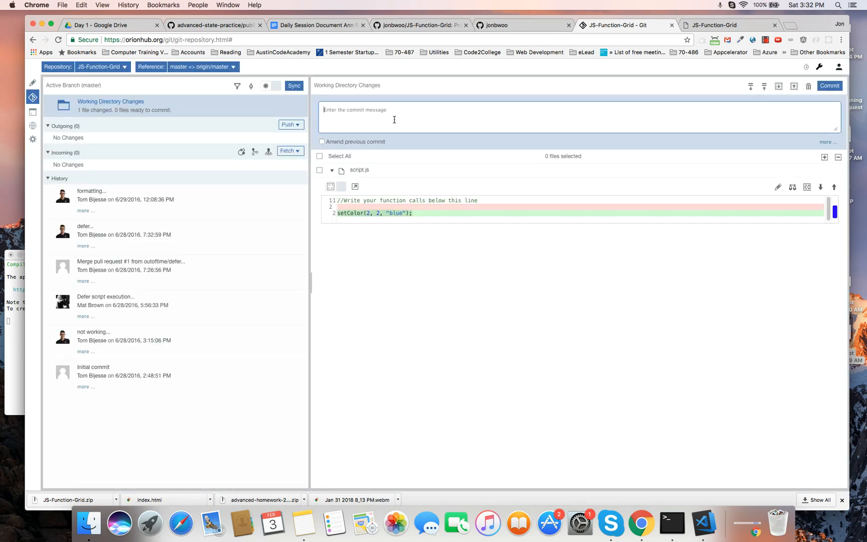
- Type the commit message 'first' and fill in the author name and email
type("first commit")
left_click(830, 86)
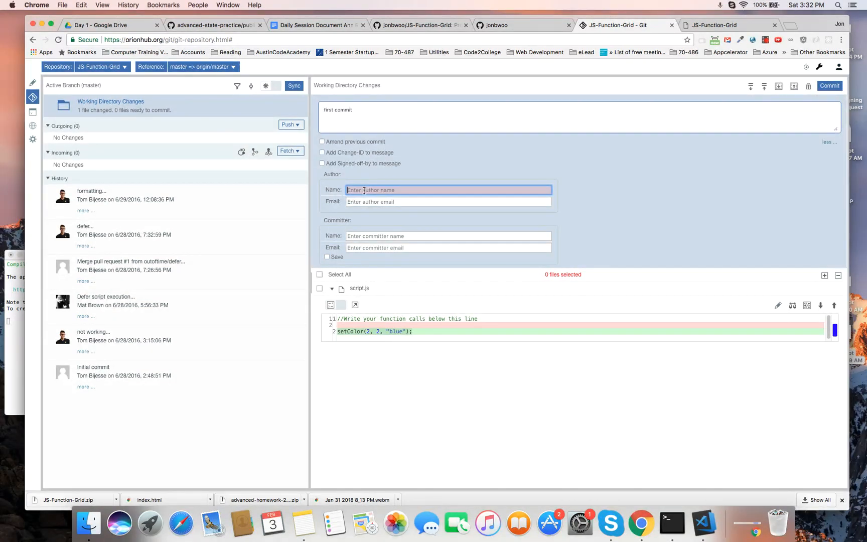
type("jo")
key("BackSpace")
key("BackSpace")
key("BackSpace")
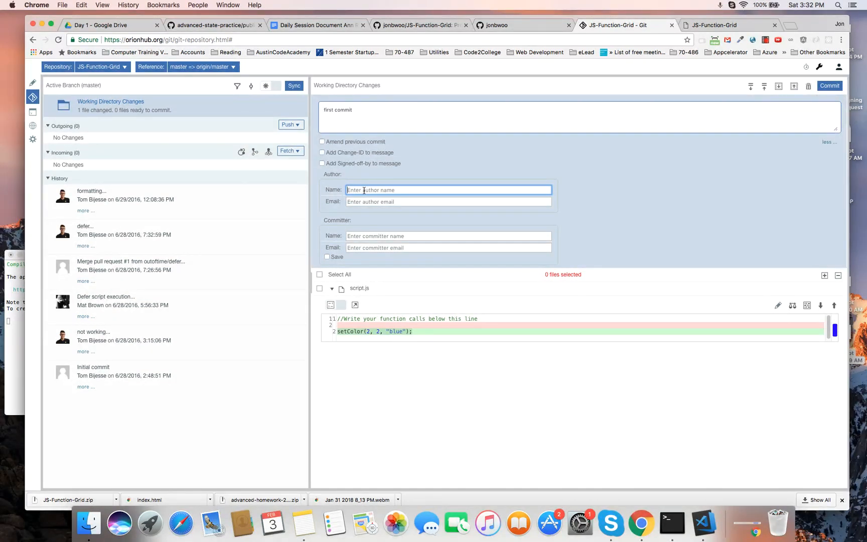
type("jon")
key("Tab")
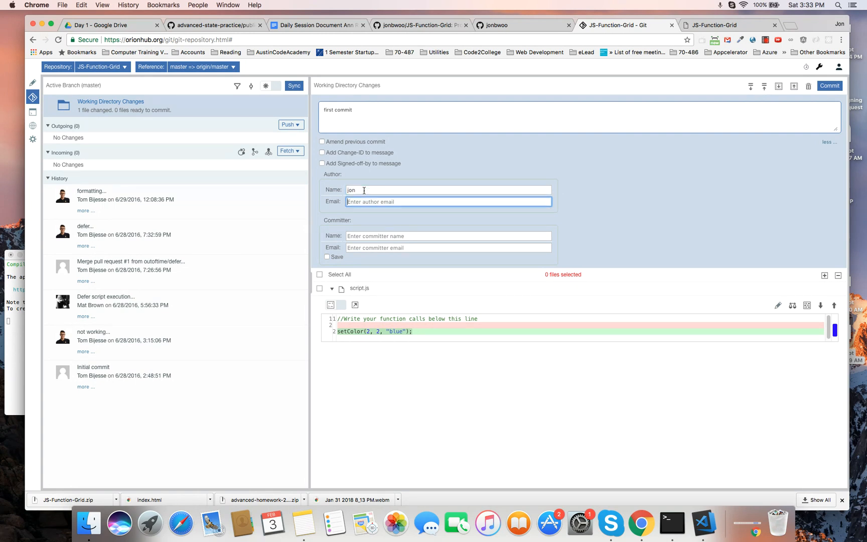
- Fill in the committer name and email, select all changed files, and commit
key("Tab")
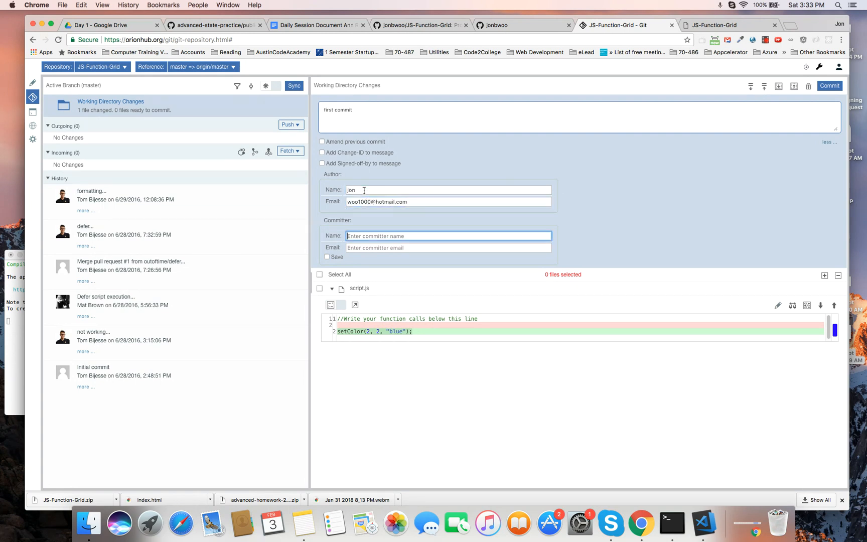
type("jon")
key("Tab")
type("w")
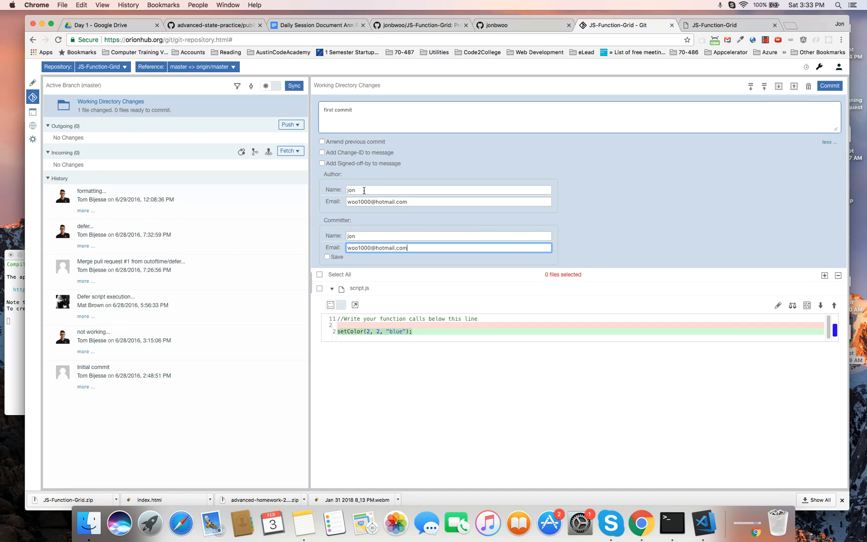
left_click(319, 274)
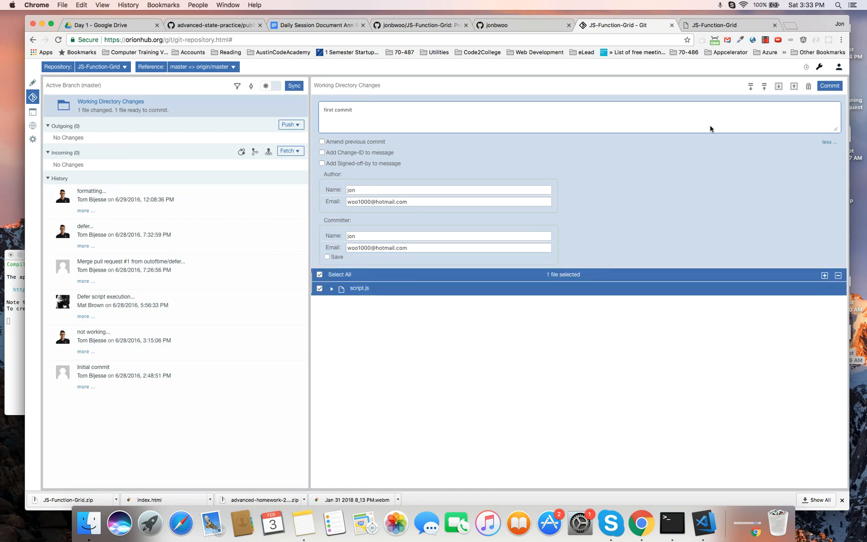
left_click(830, 86)
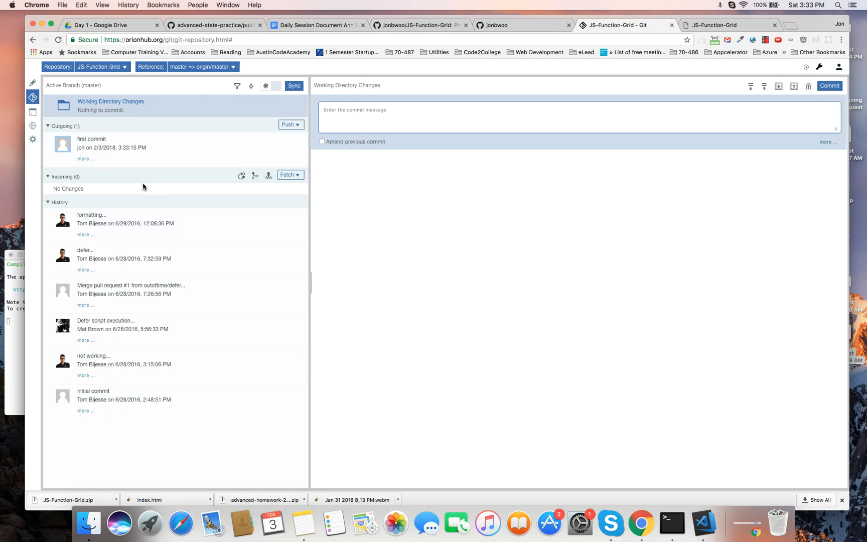
- Reload the GitHub fork, confirm script.js still has only its comment line, and return to Orion's Git page
left_click(528, 27)
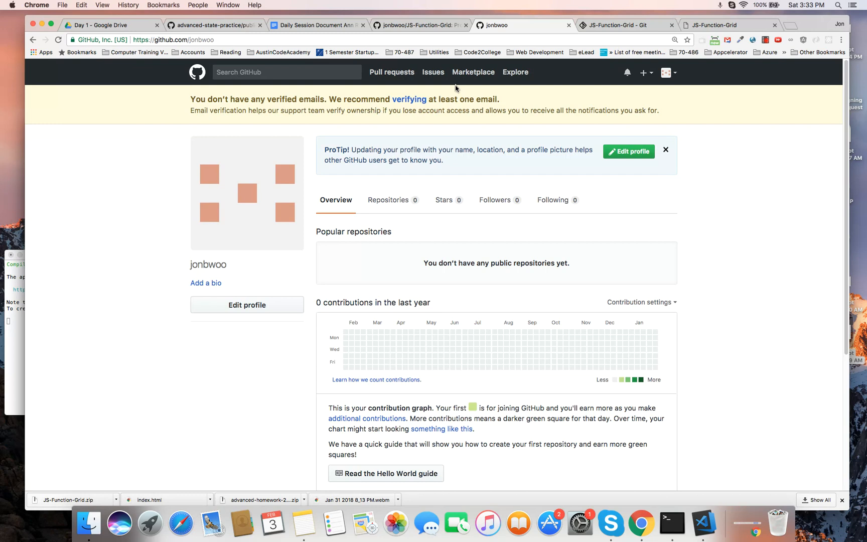
left_click(413, 26)
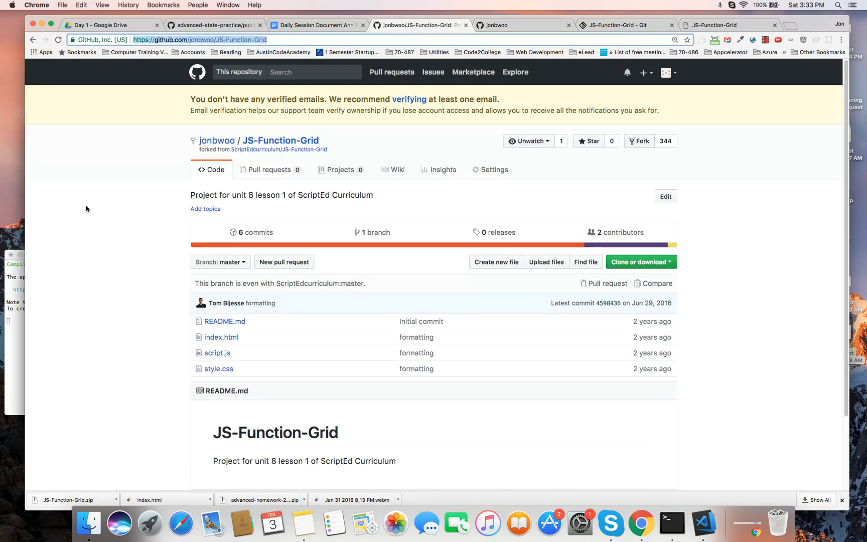
left_click(58, 40)
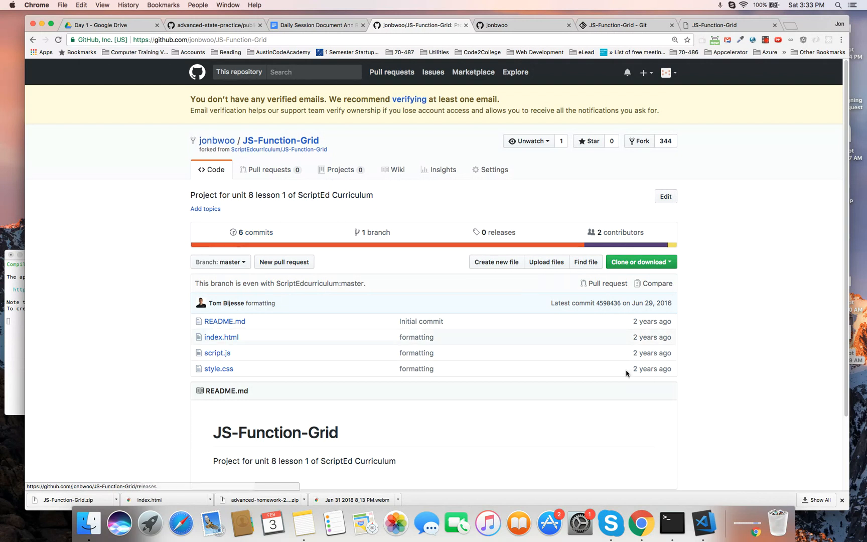
left_click_drag(644, 321, 415, 321)
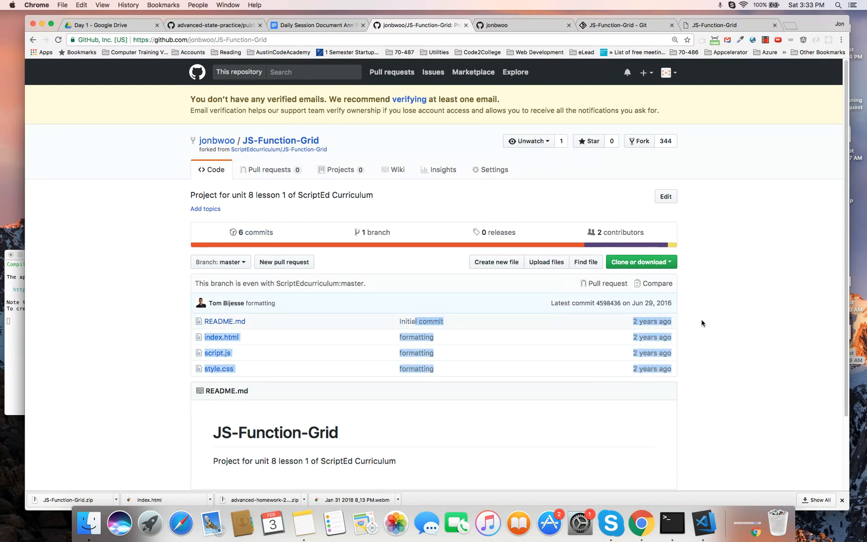
left_click(652, 337)
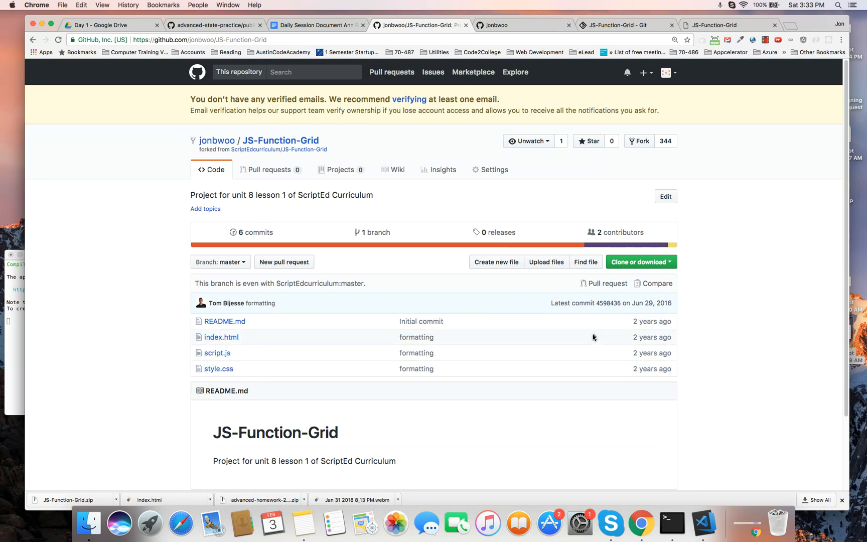
scroll(593, 337, "down", 3)
scroll(592, 333, "up", 3)
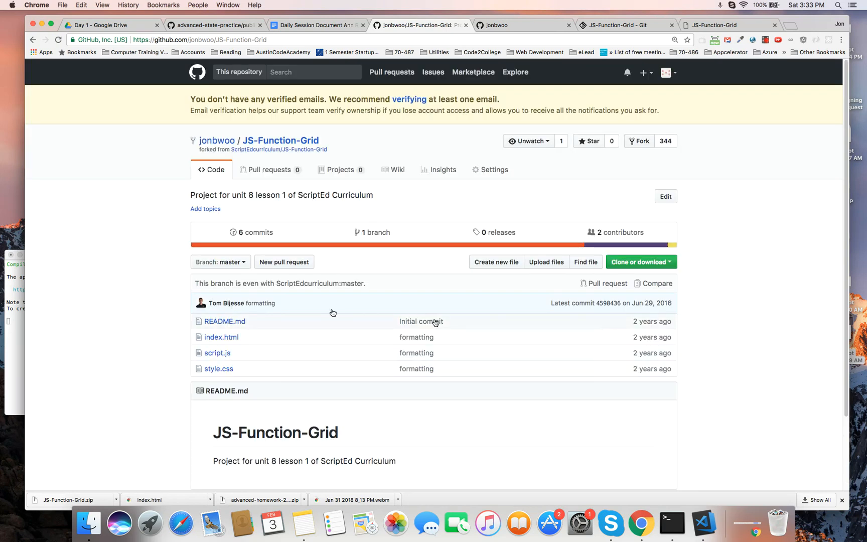
left_click(220, 353)
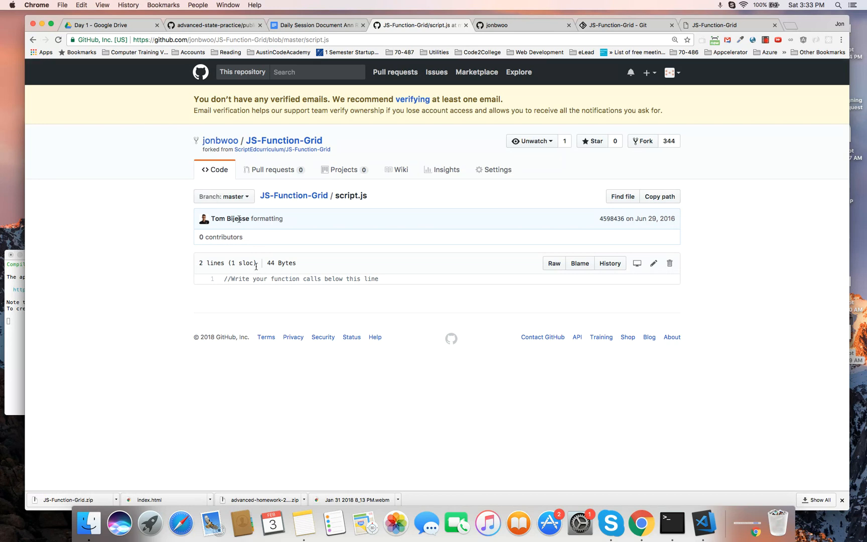
left_click(33, 40)
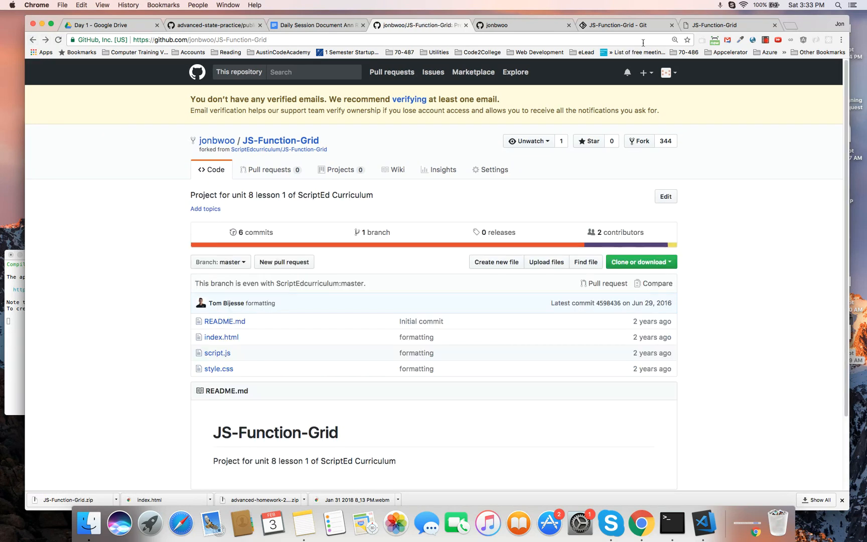
left_click(703, 25)
left_click(622, 26)
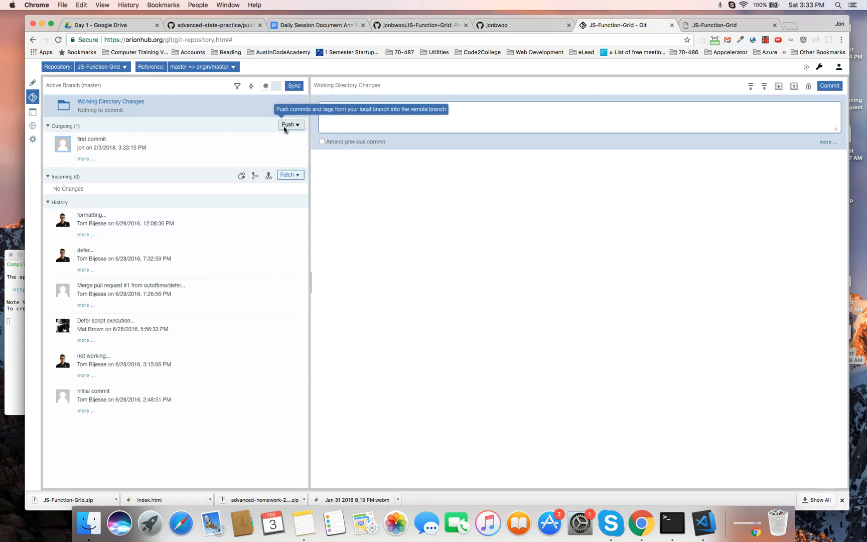
- Push 'first commit' to origin/master using the GitHub username and password, declining Chrome's password save
left_click(300, 126)
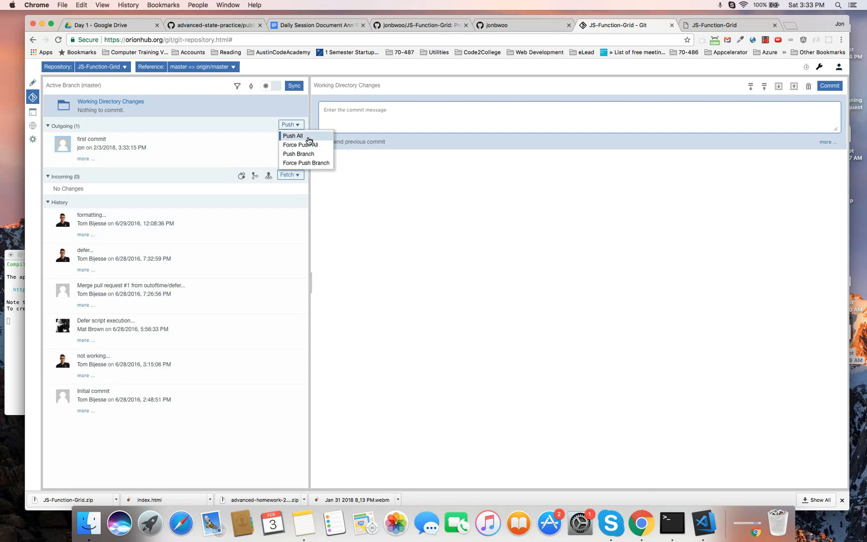
left_click(294, 112)
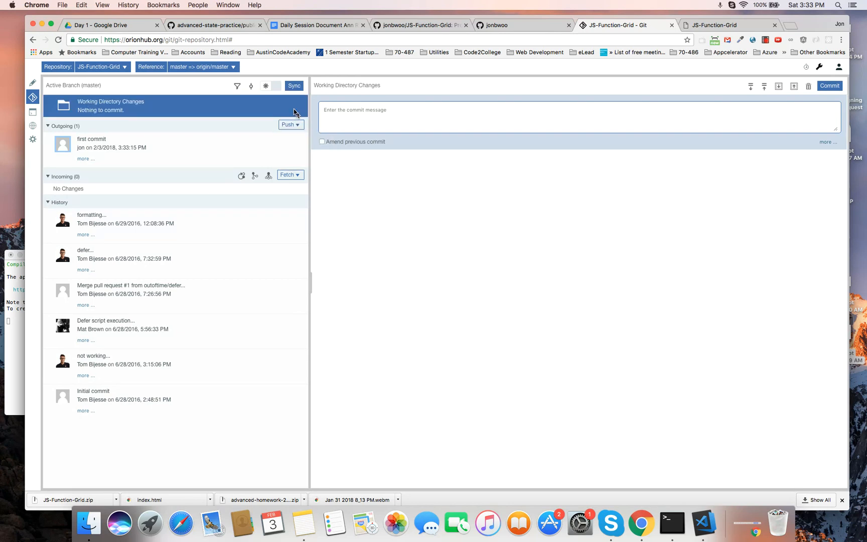
left_click(289, 125)
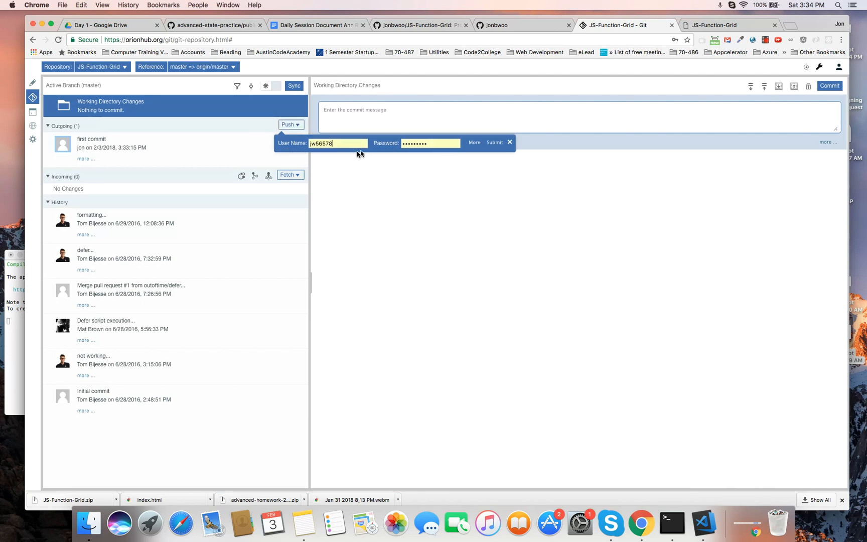
double_click(346, 143)
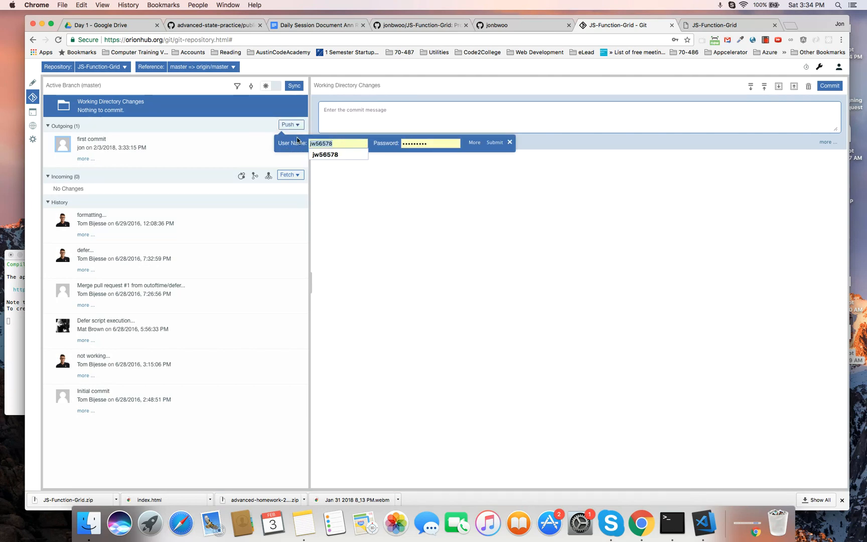
key("Tab")
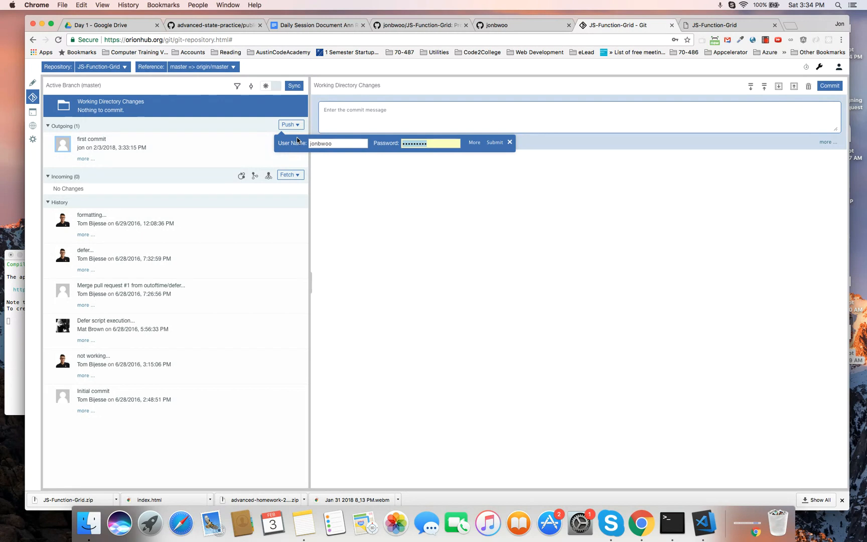
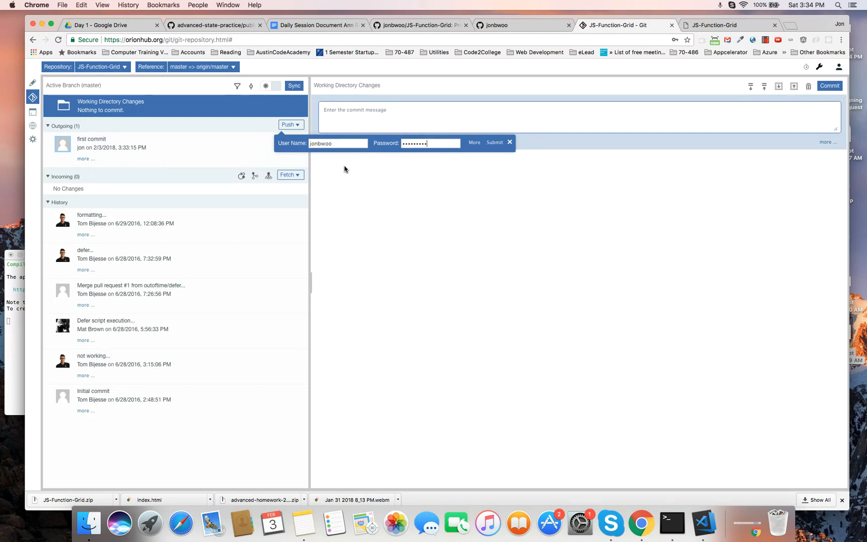
left_click(498, 143)
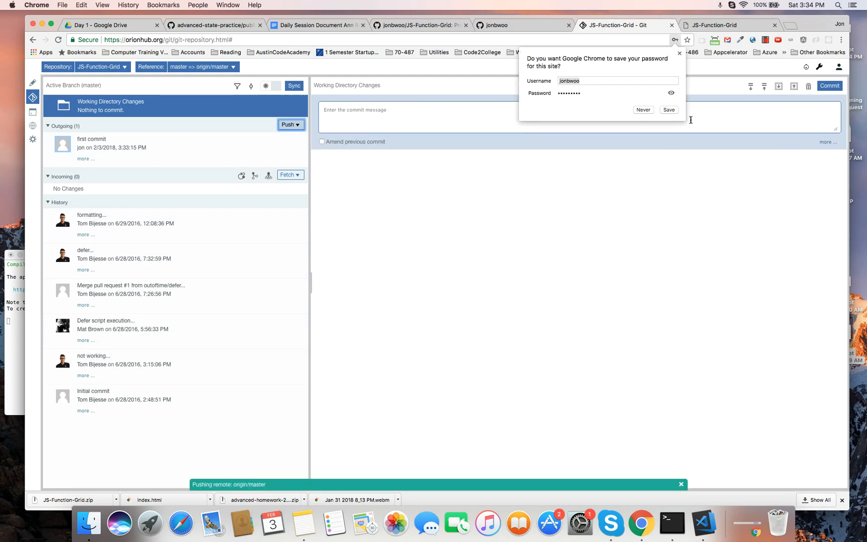
left_click(643, 110)
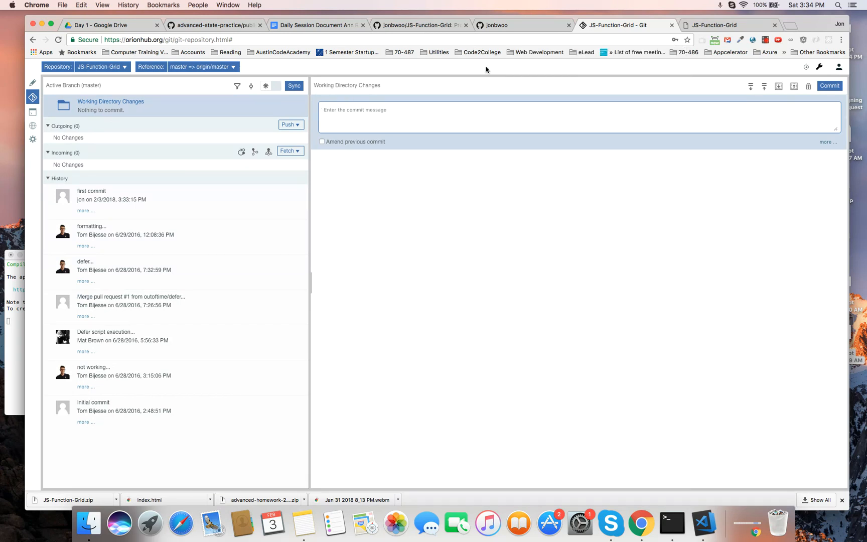
- Close the GitHub profile tab, reload the fork, and check script.js shows setColor(2, 2, "blue")
left_click(531, 27)
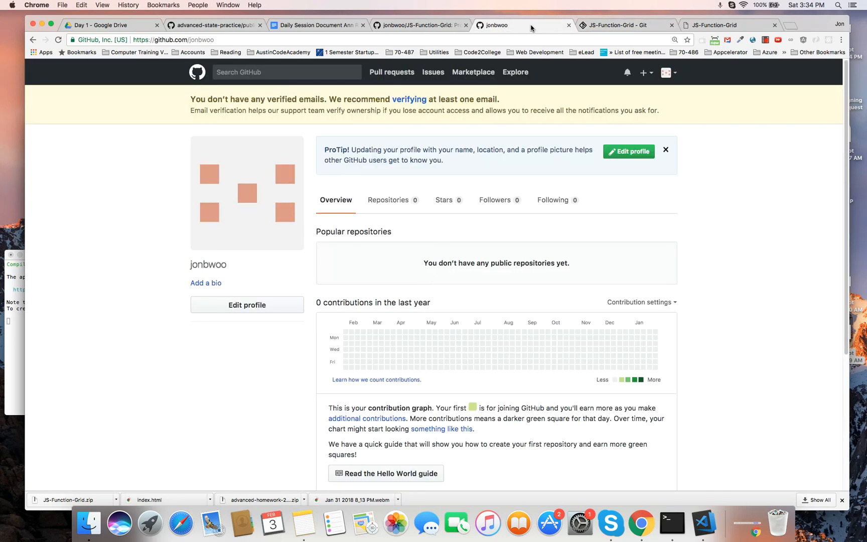
left_click(569, 25)
left_click(437, 25)
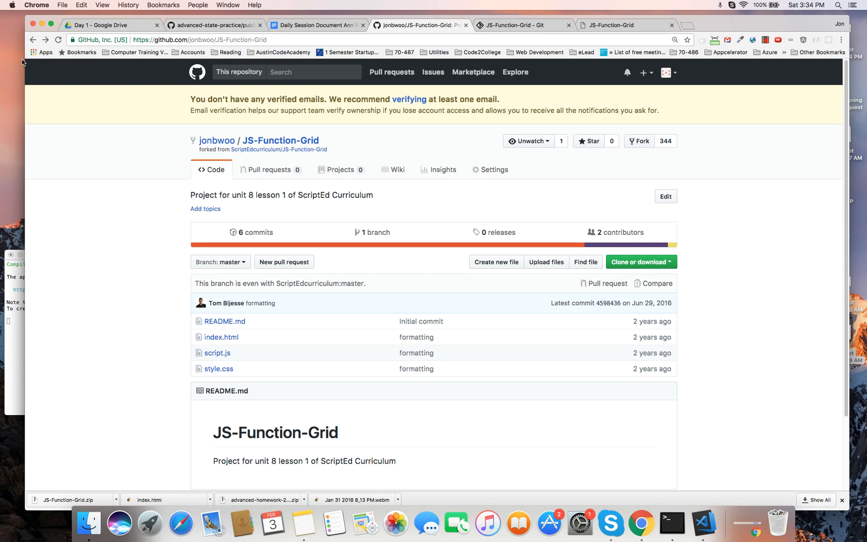
left_click(58, 39)
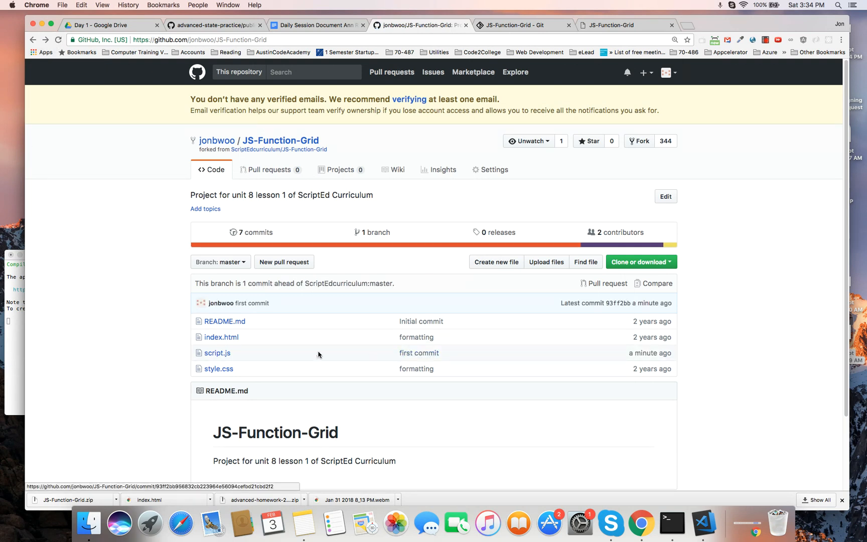
left_click(225, 353)
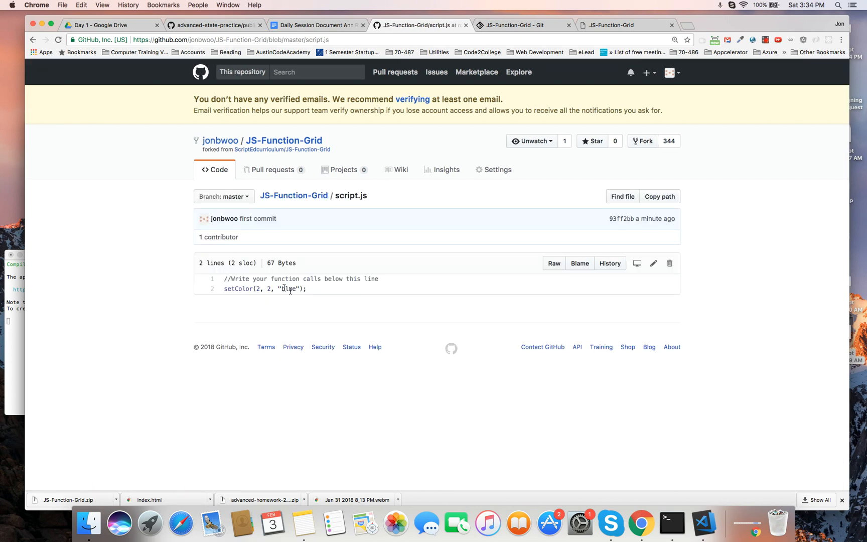
triple_click(316, 291)
left_click(525, 24)
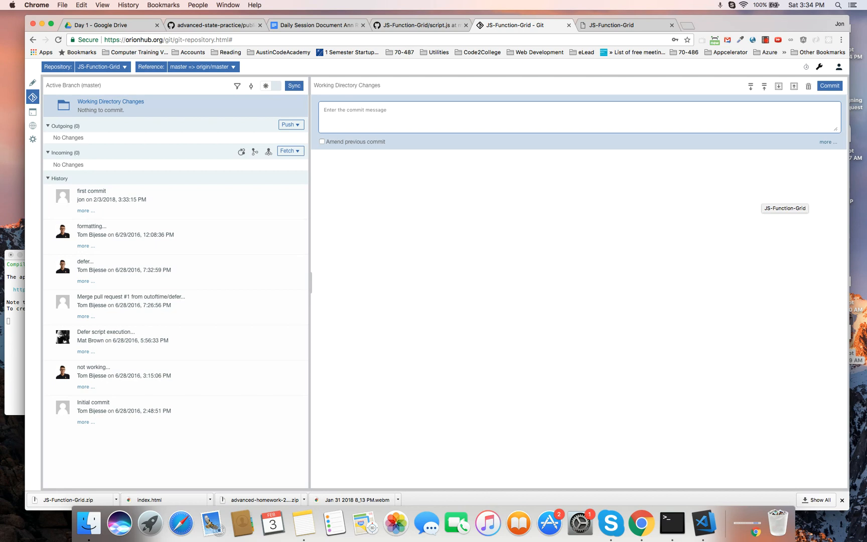
- Close the Git tab and open the hosted Test1 site's /index.html showing the grid
key("super+w")
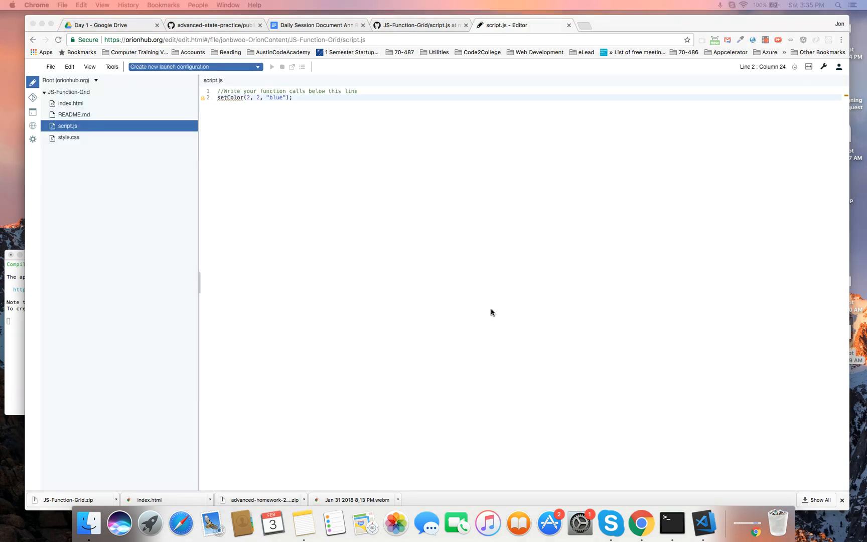
left_click(33, 128)
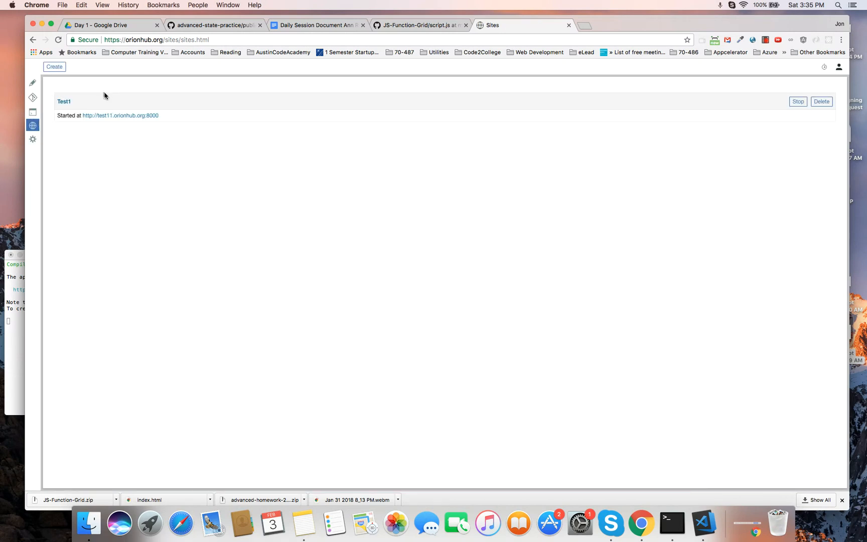
left_click(117, 116)
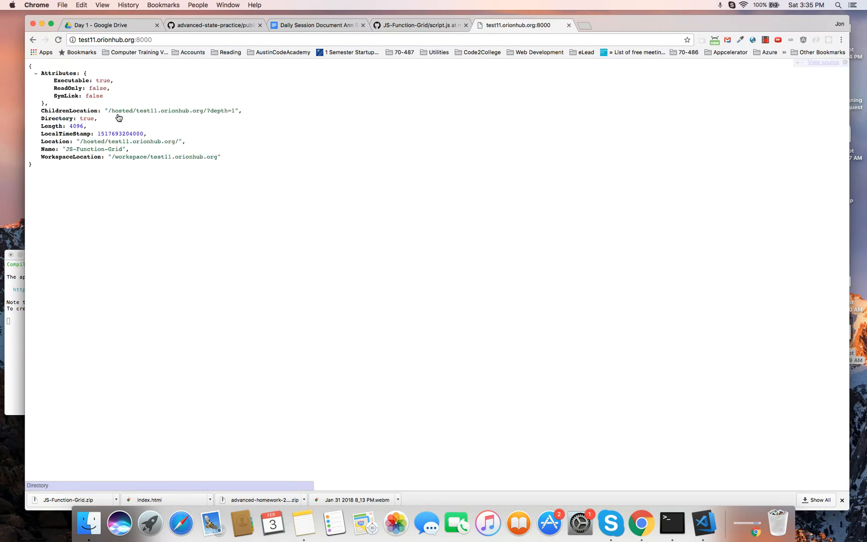
left_click(168, 40)
left_click(168, 41)
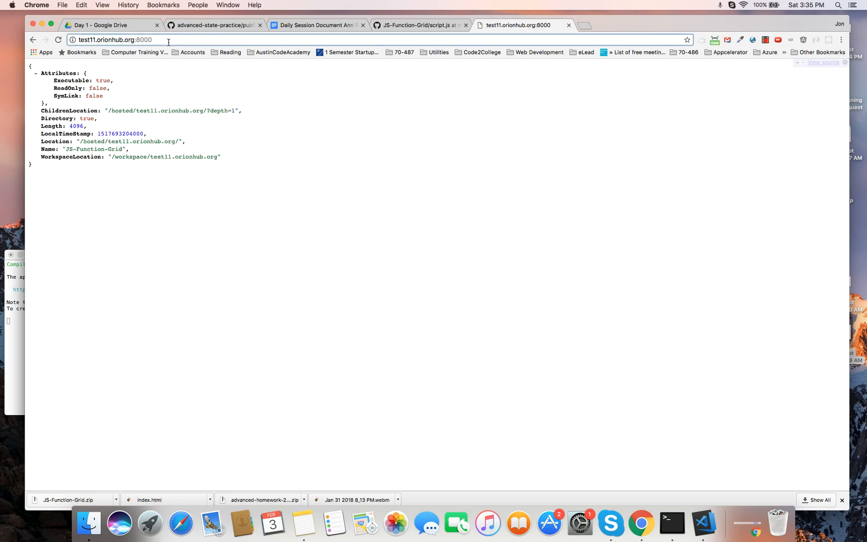
type("/index.")
key("Return")
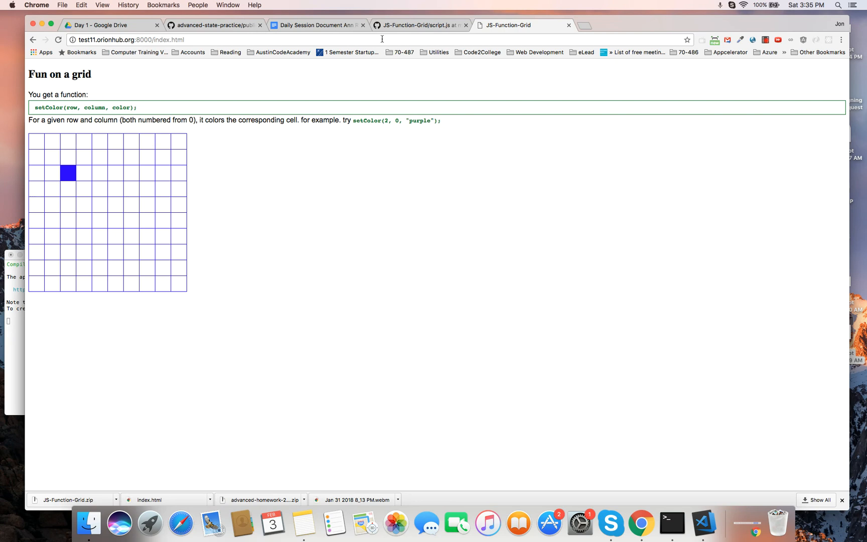
- Compare the blue cell with the fork's script.js, then go back to the Sites list
left_click(396, 25)
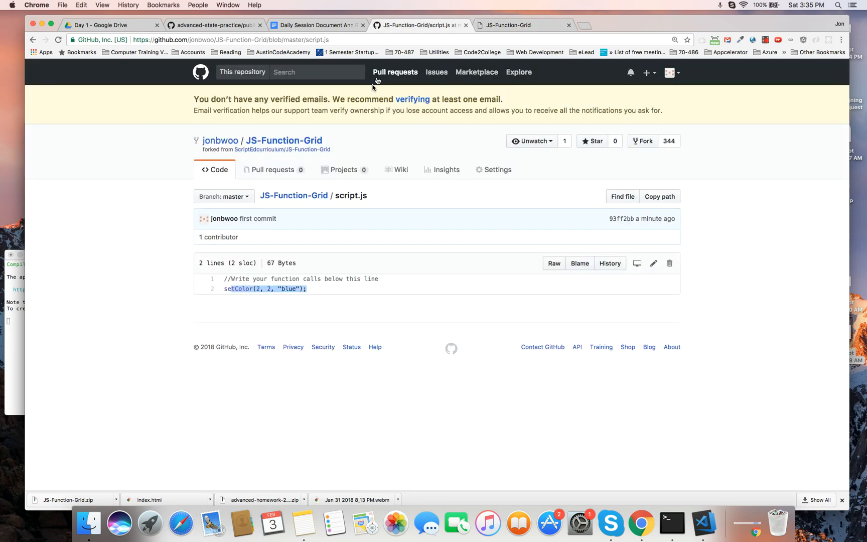
left_click(517, 24)
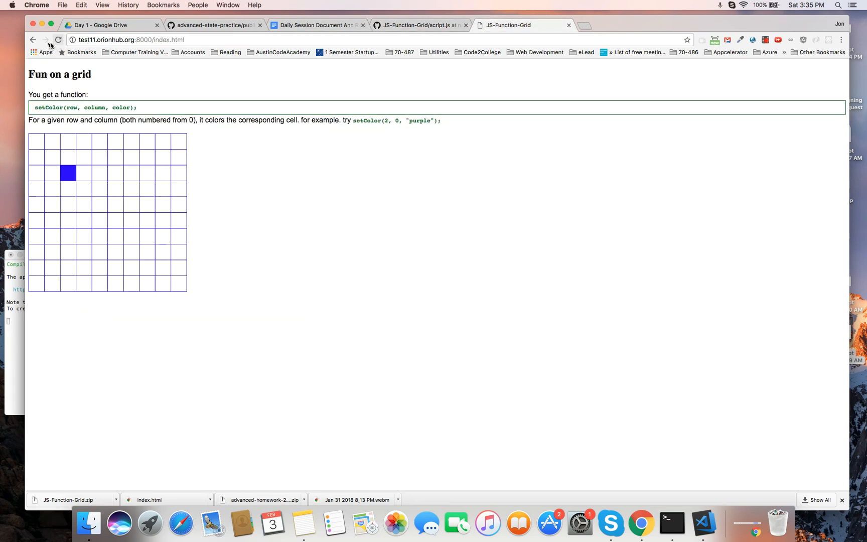
left_click(34, 42)
left_click(33, 42)
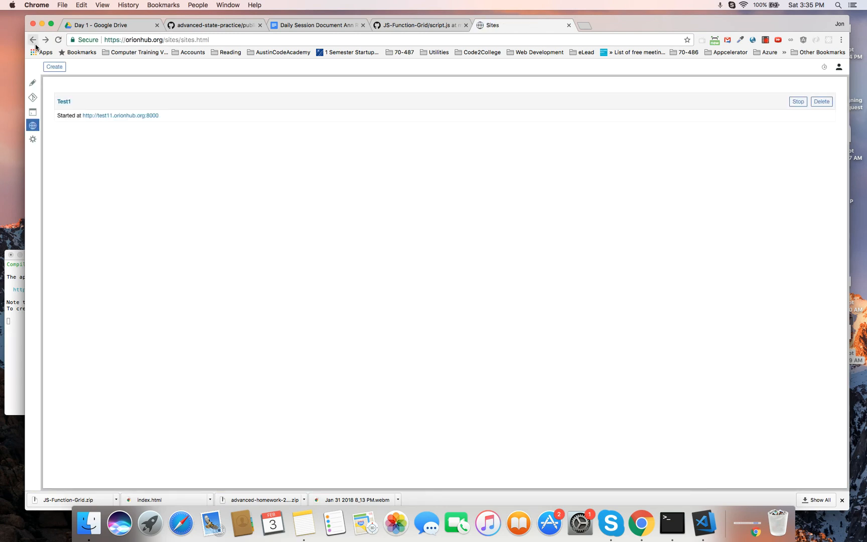
- Switch from the Sites list back to the Orion code editor showing script.js
left_click(35, 83)
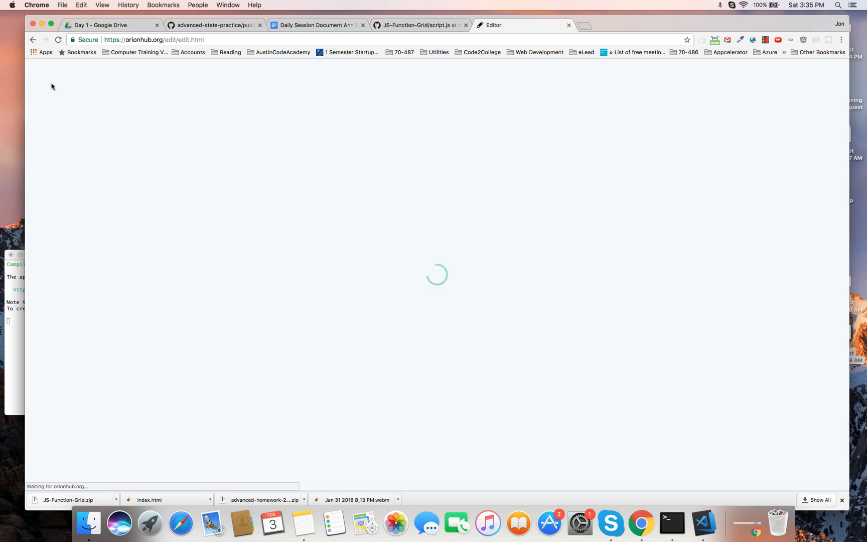